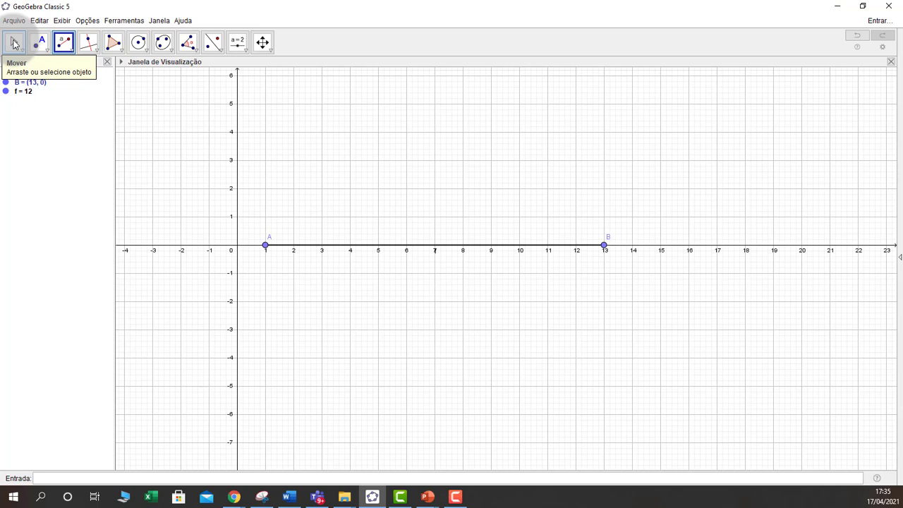
# - Hide the coordinate axes and the grid in the graphics view
pyautogui.click(14, 44)
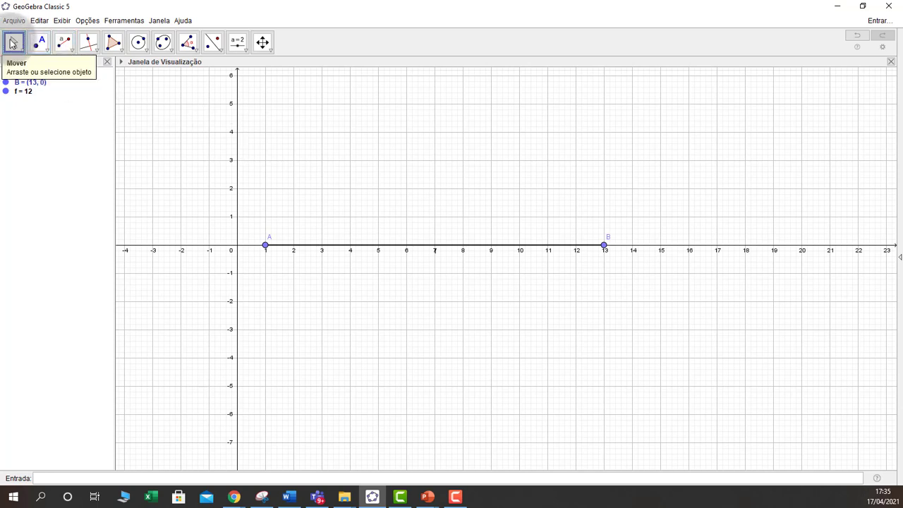
pyautogui.rightClick(403, 144)
pyautogui.click(426, 168)
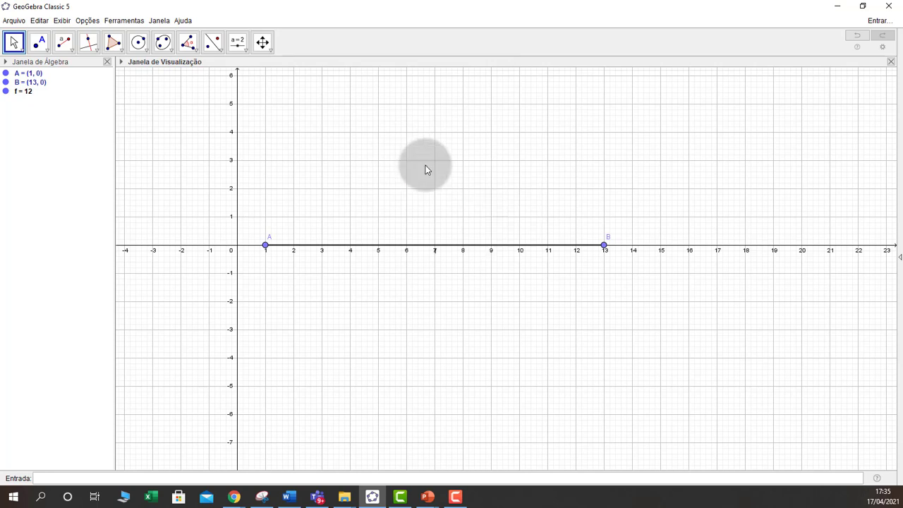
pyautogui.rightClick(425, 167)
pyautogui.click(456, 204)
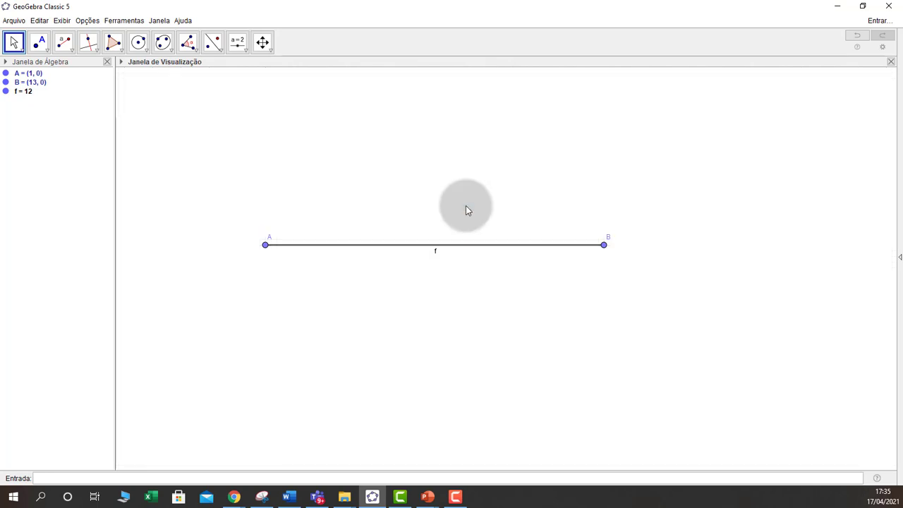
# - Hide the label of the segment between A and B
pyautogui.click(262, 42)
pyautogui.moveTo(387, 150); pyautogui.dragTo(458, 181)
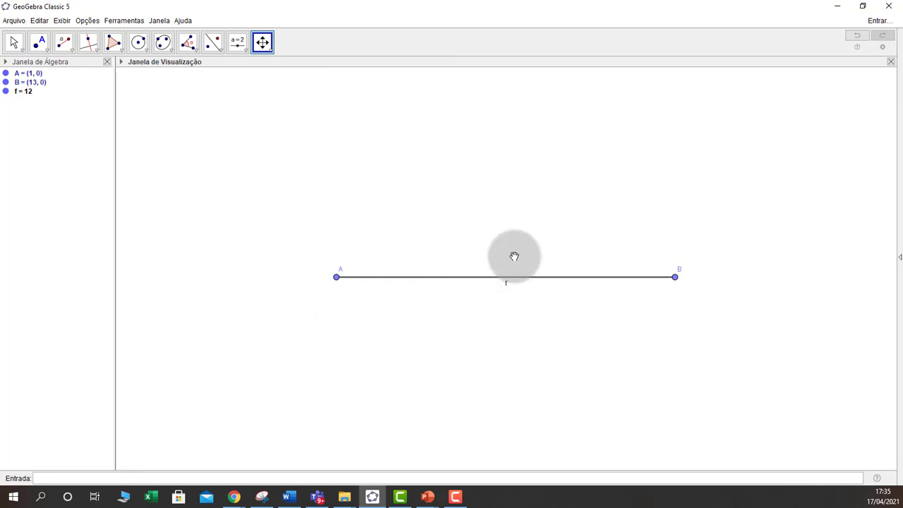
pyautogui.click(14, 43)
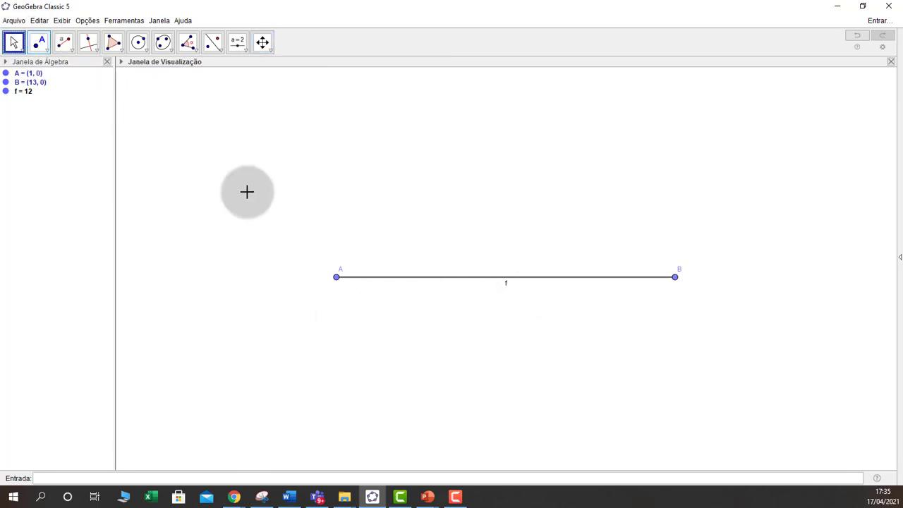
pyautogui.rightClick(449, 276)
pyautogui.click(488, 313)
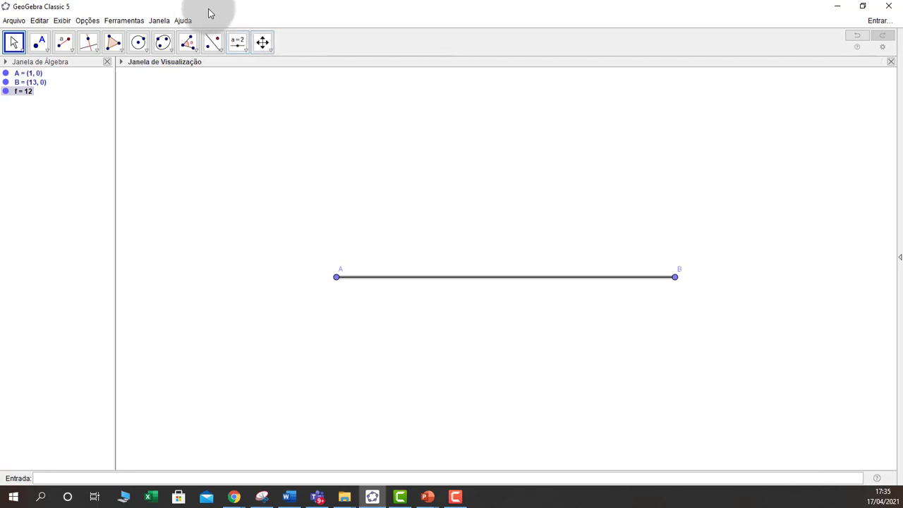
# - Draw a circle centred at A with radius 8
pyautogui.click(262, 43)
pyautogui.moveTo(417, 228); pyautogui.dragTo(391, 209)
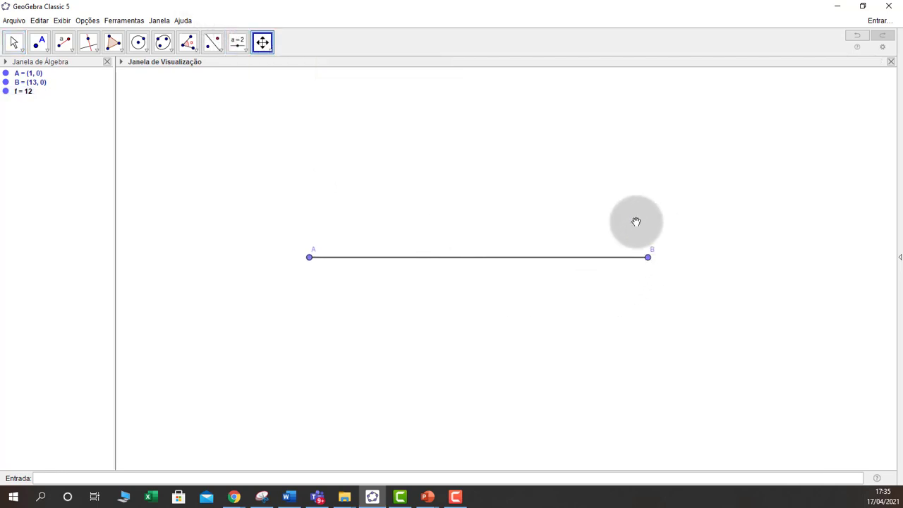
pyautogui.click(14, 43)
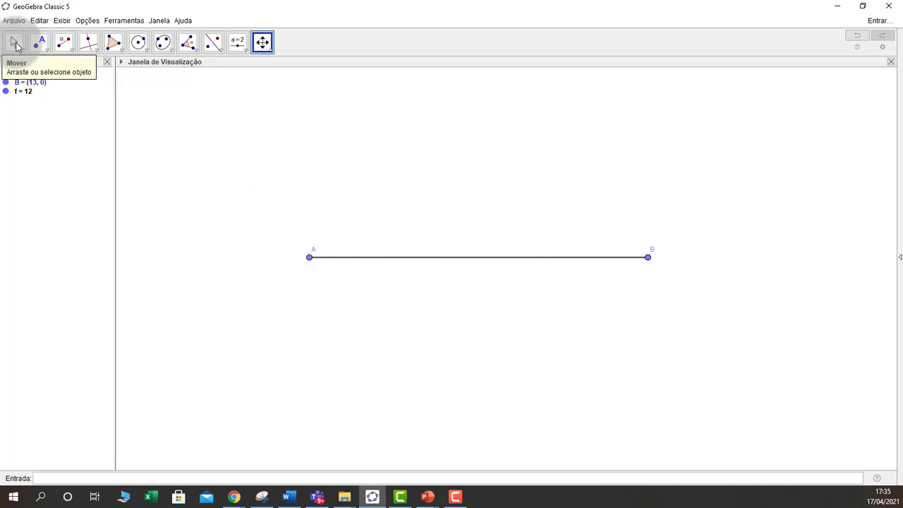
pyautogui.click(429, 260)
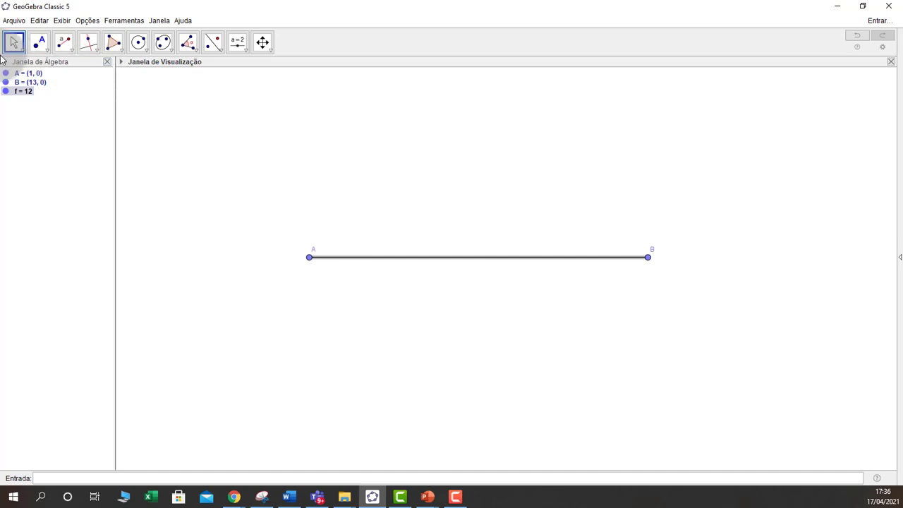
pyautogui.click(147, 52)
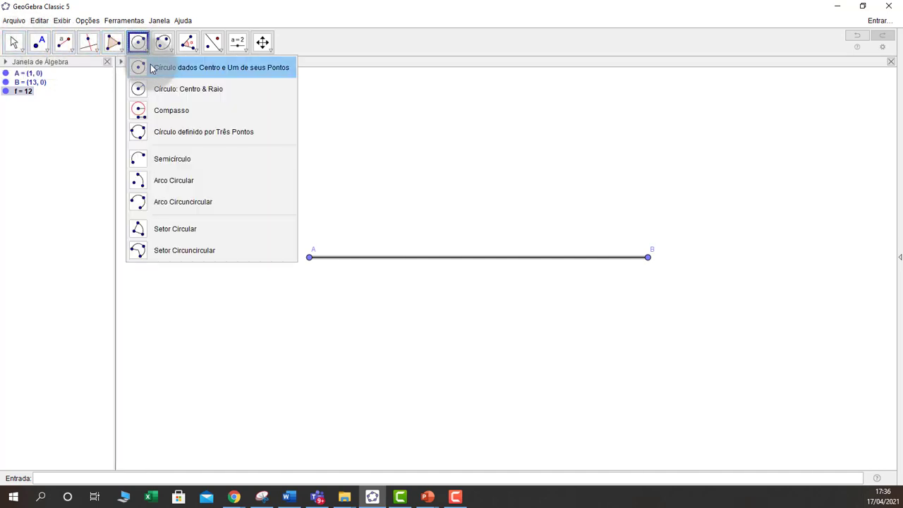
pyautogui.click(156, 90)
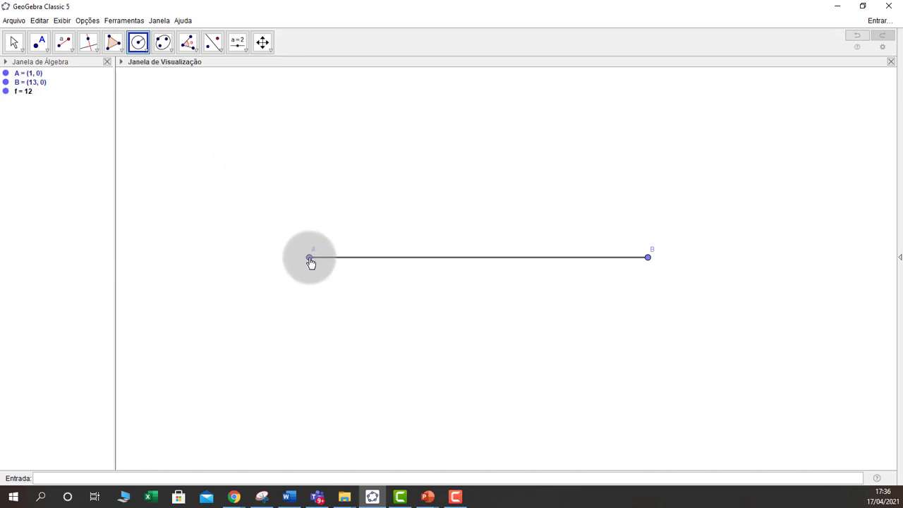
pyautogui.click(310, 258)
pyautogui.press('Return')
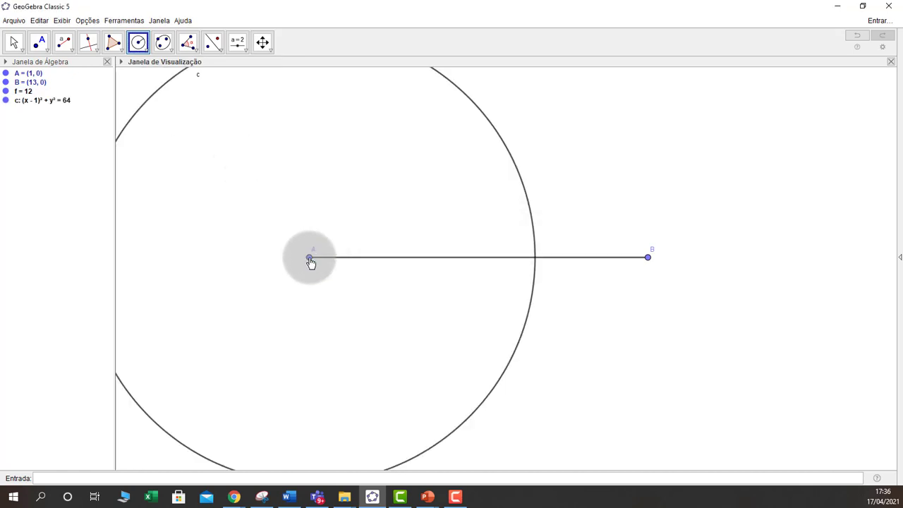
# - Draw a second circle of radius 8, centred at B
pyautogui.click(648, 258)
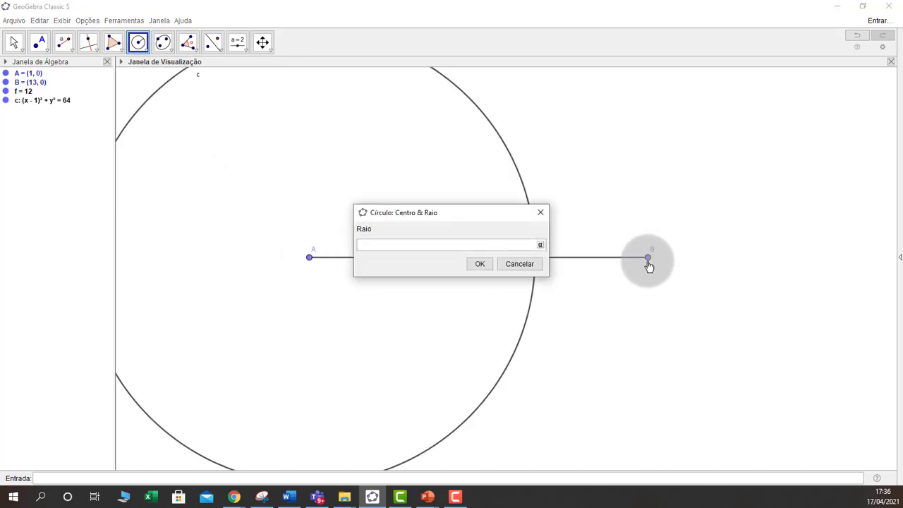
pyautogui.write('8')
pyautogui.press('Return')
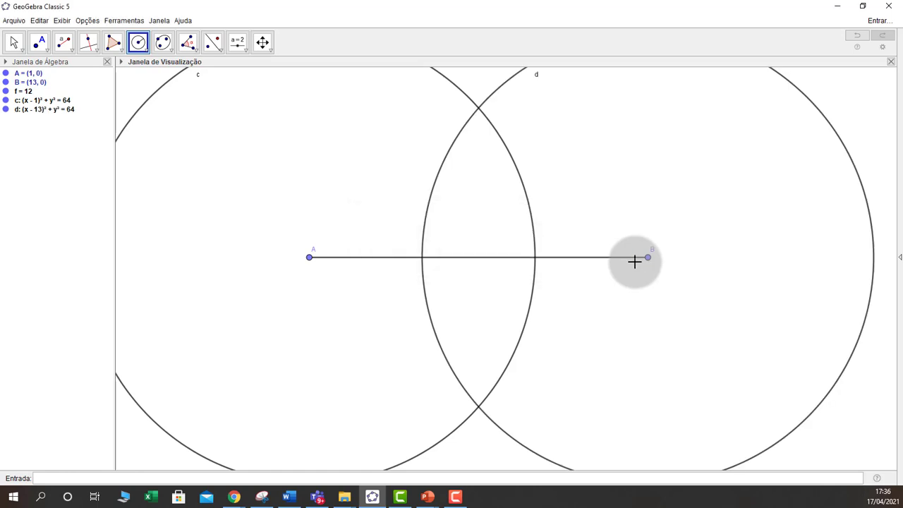
# - Draw two short circular arcs centred at A along its circle, crossing the lower and upper intersections of the two circles
pyautogui.scroll(-1, 635, 263)
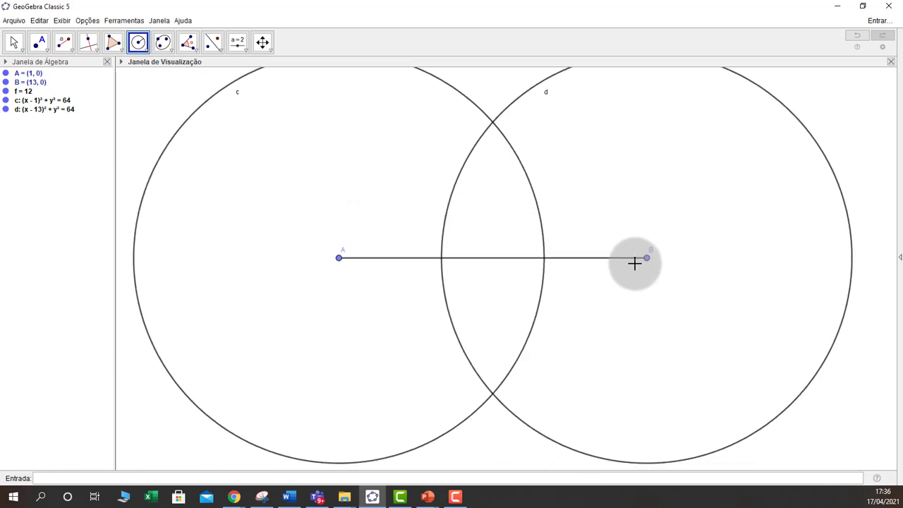
pyautogui.scroll(-1, 636, 264)
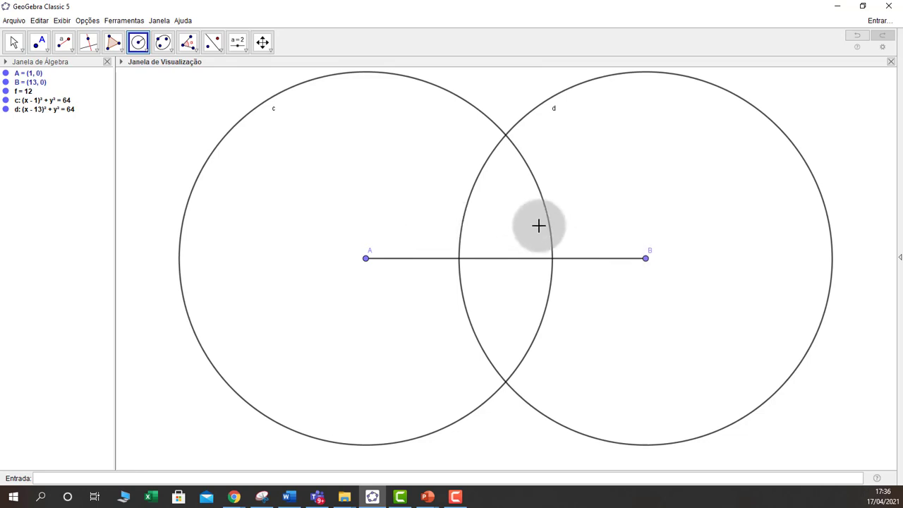
pyautogui.click(143, 46)
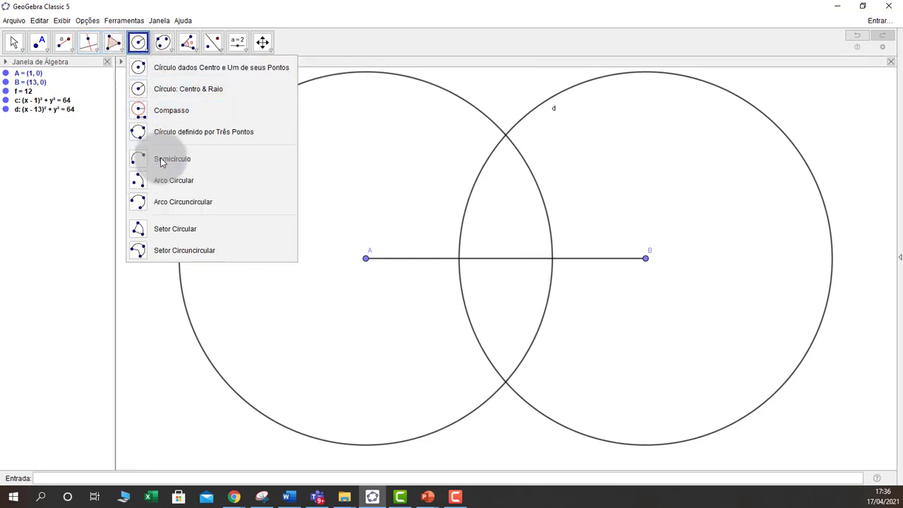
pyautogui.click(161, 182)
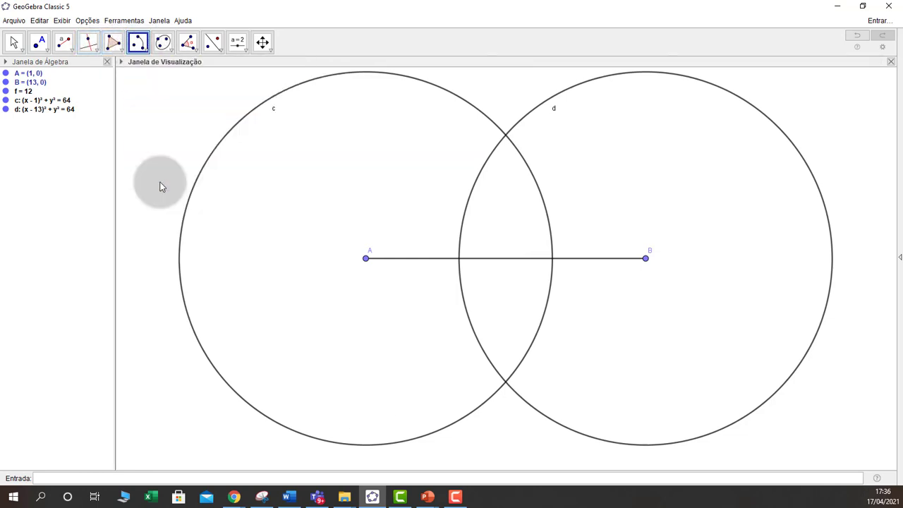
pyautogui.click(366, 261)
pyautogui.click(491, 397)
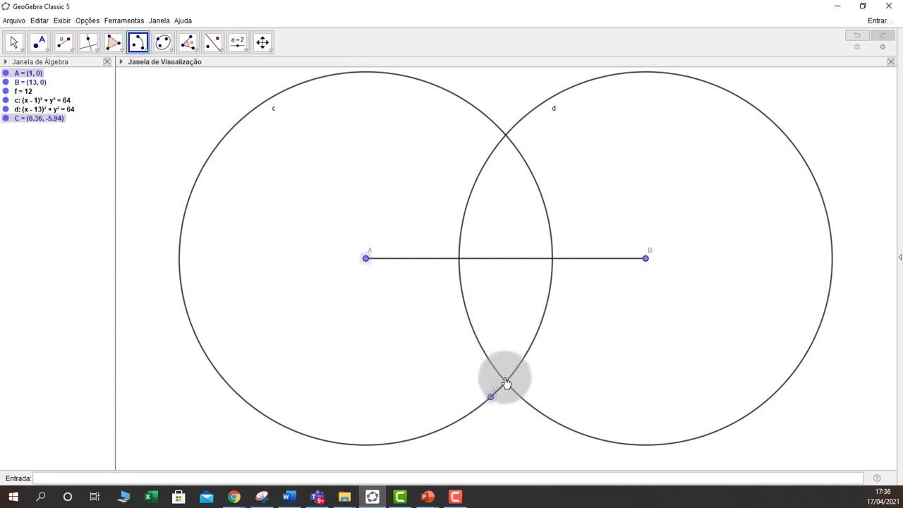
pyautogui.click(516, 370)
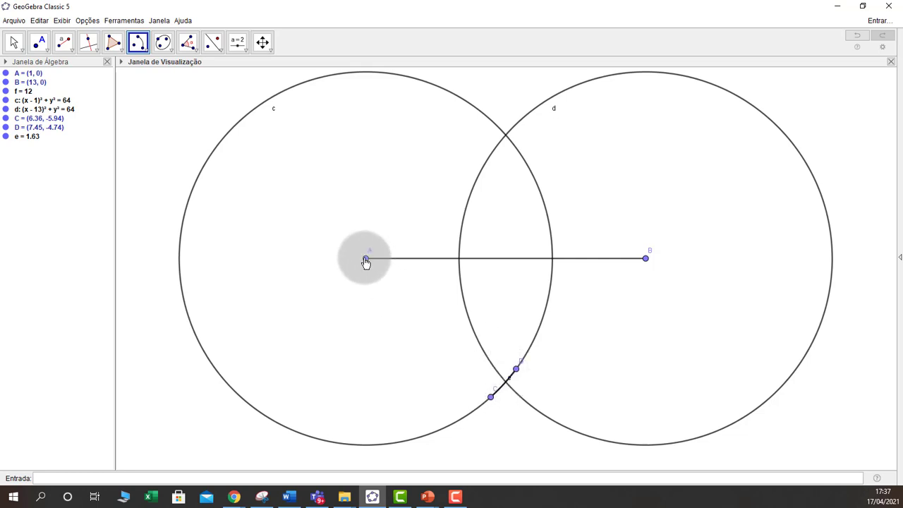
pyautogui.click(365, 259)
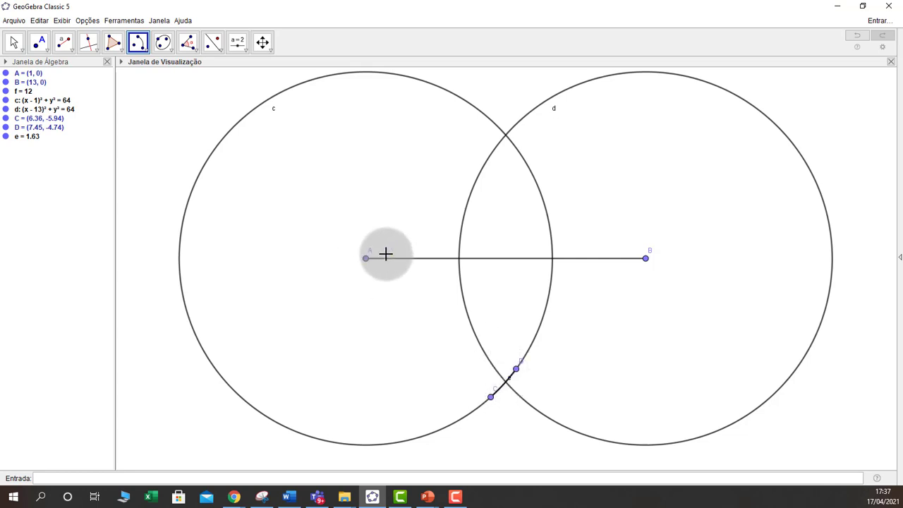
pyautogui.click(516, 148)
pyautogui.click(494, 123)
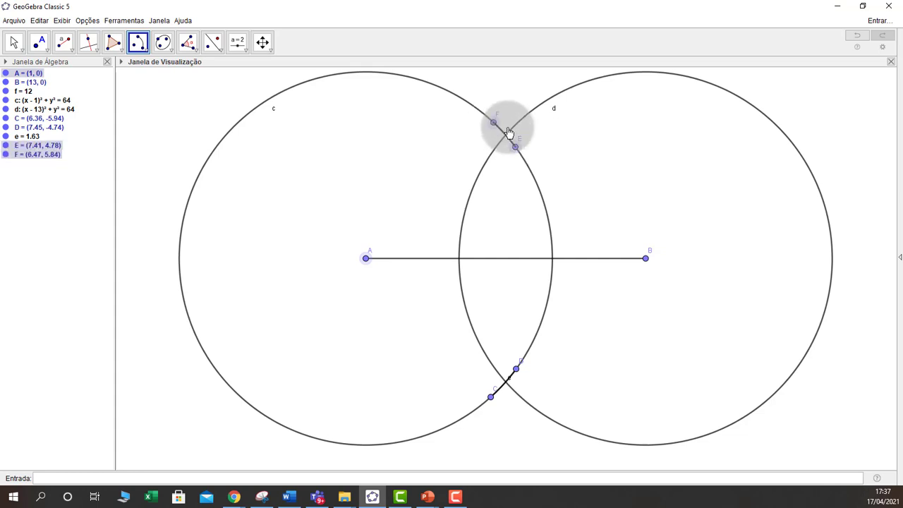
# - Draw two short circular arcs centred at B along its circle, crossing the lower and upper intersections of the two circles
pyautogui.click(645, 258)
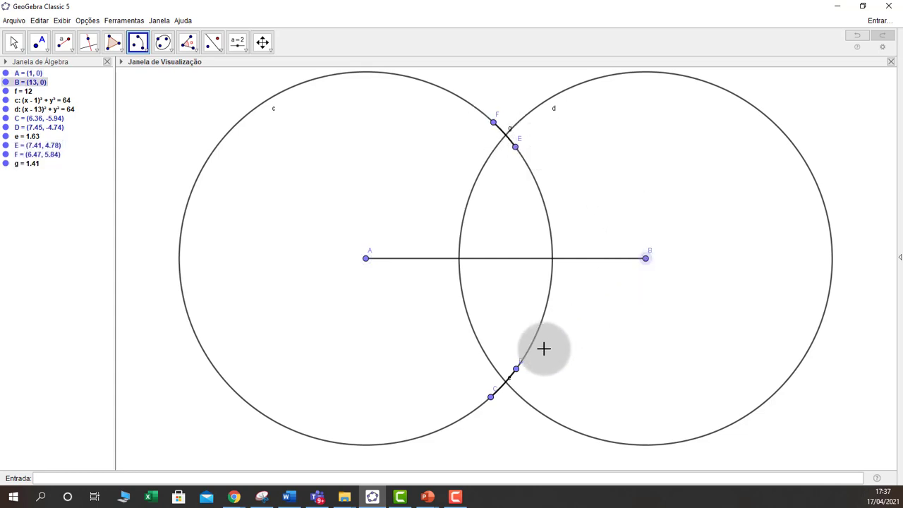
pyautogui.click(488, 360)
pyautogui.click(519, 395)
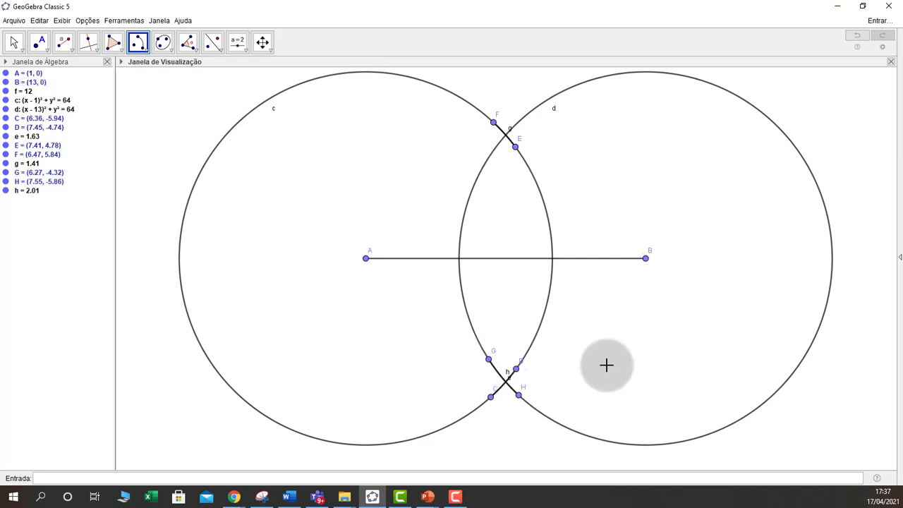
pyautogui.click(648, 257)
pyautogui.click(525, 115)
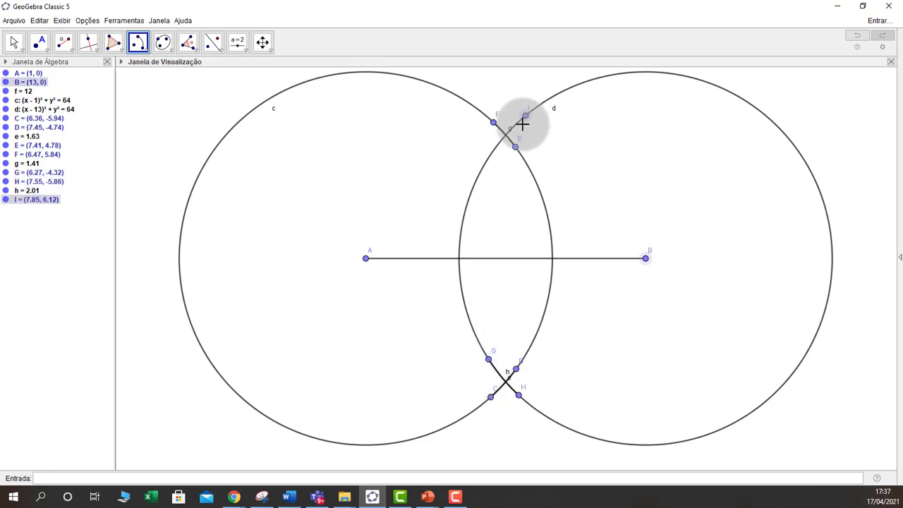
pyautogui.click(493, 153)
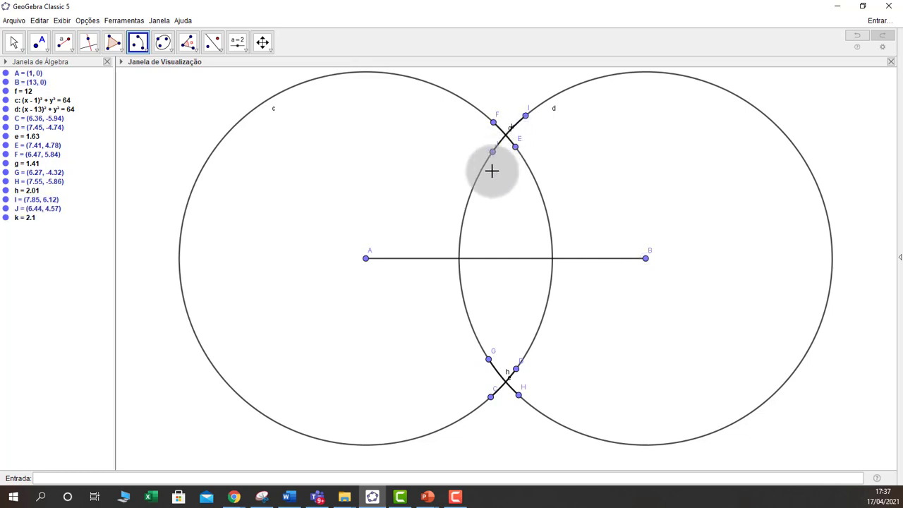
# - Adjust the arc endpoints along the circles so the crossing marks at both intersections are short and even
pyautogui.click(14, 43)
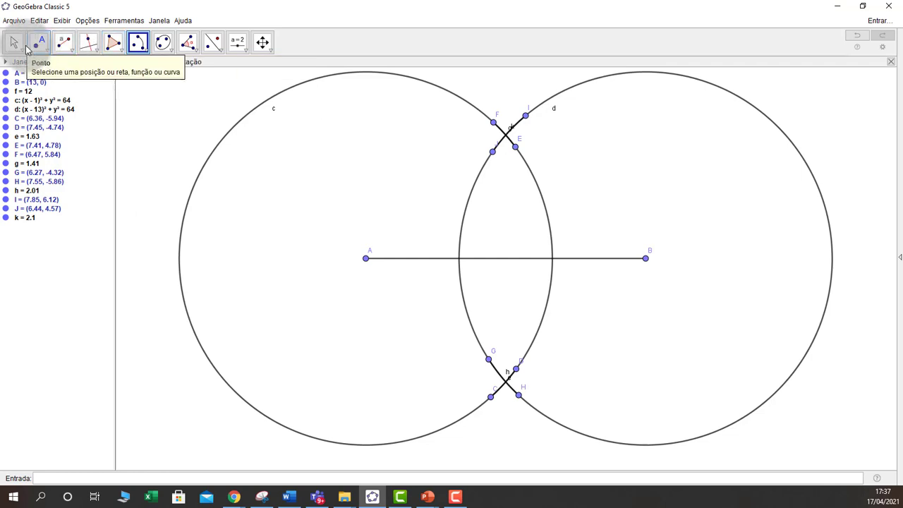
pyautogui.moveTo(526, 116); pyautogui.dragTo(520, 153)
pyautogui.moveTo(487, 360); pyautogui.dragTo(494, 394)
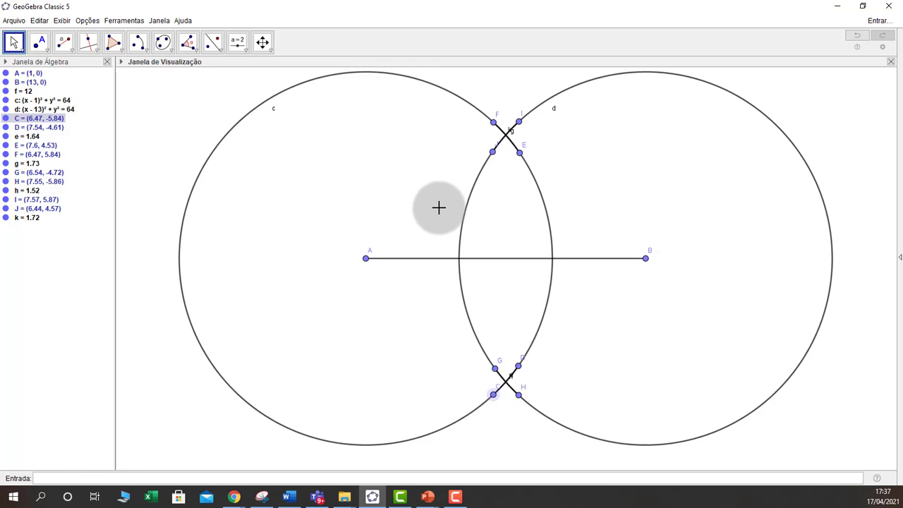
pyautogui.click(431, 88)
pyautogui.press('Delete')
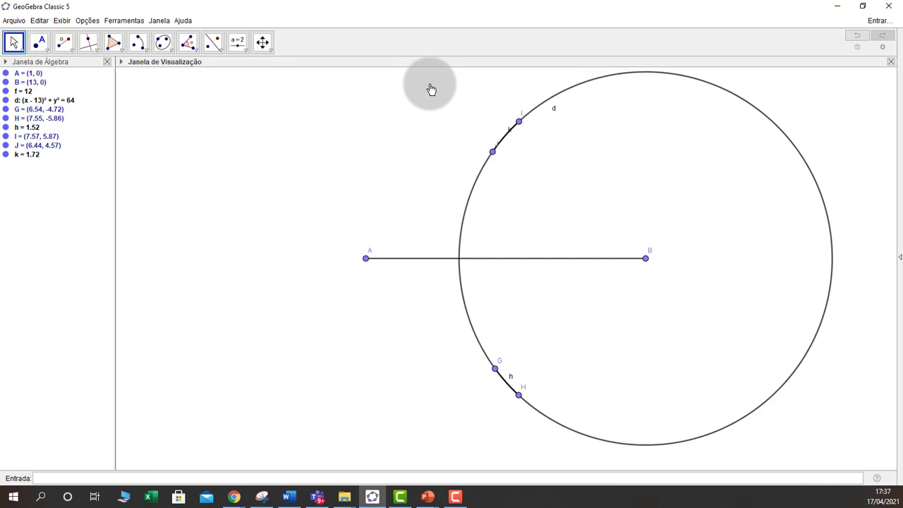
pyautogui.hotkey('ctrl', 'z')
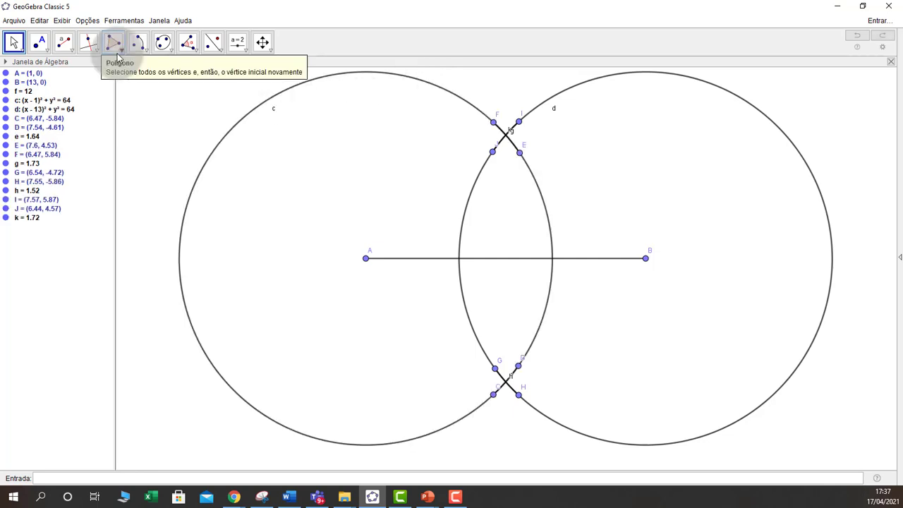
# - Hide the circle centred at A while keeping its arcs
pyautogui.click(14, 42)
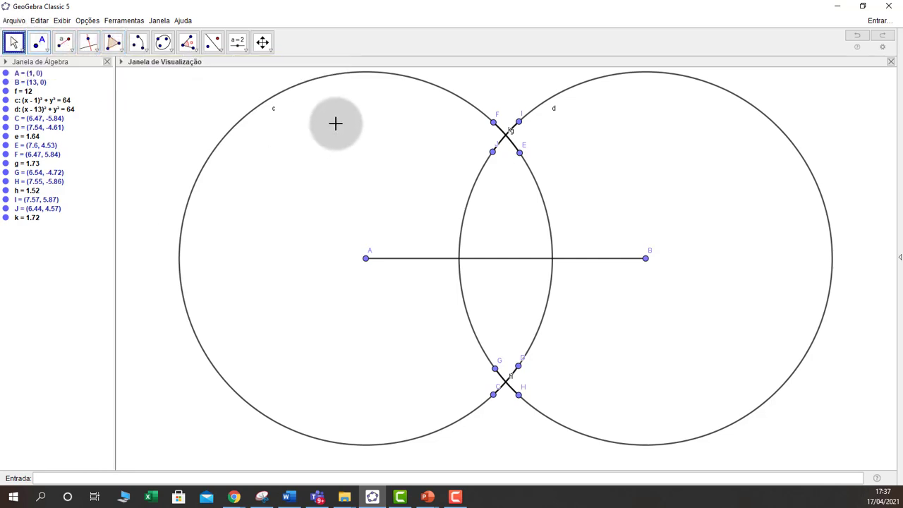
pyautogui.click(292, 86)
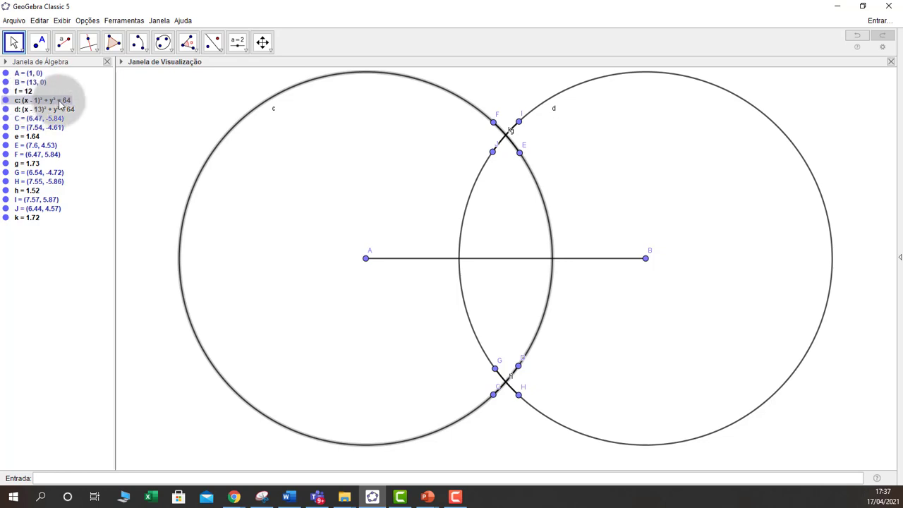
pyautogui.click(6, 101)
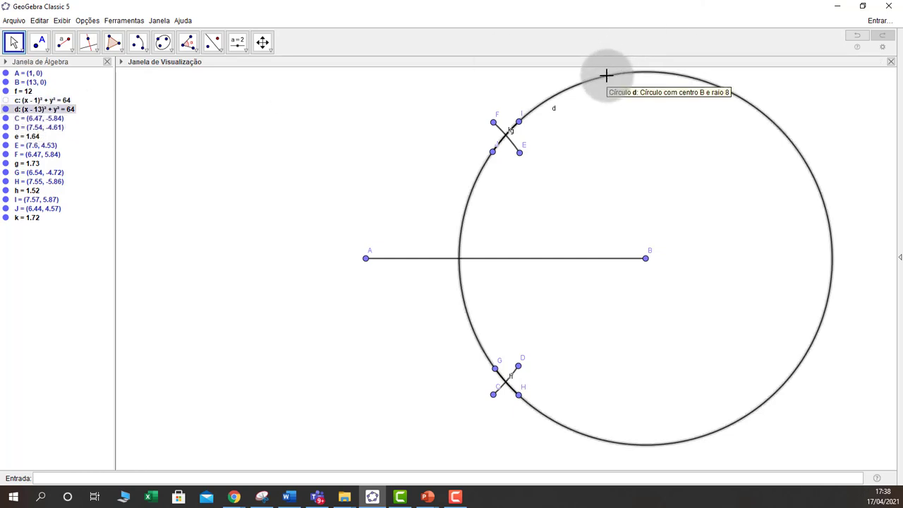
# - Hide the circle centred at B together with the eight arc endpoints C to J, keeping the arcs
pyautogui.click(493, 122)
pyautogui.keyDown('ctrl'); pyautogui.click(519, 121); pyautogui.keyUp('ctrl')
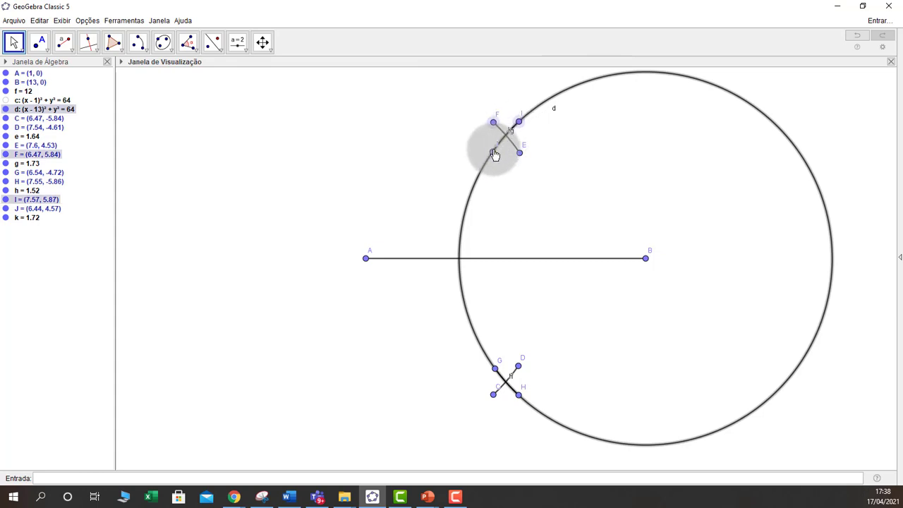
pyautogui.keyDown('ctrl'); pyautogui.click(493, 153); pyautogui.keyUp('ctrl')
pyautogui.keyDown('ctrl'); pyautogui.click(519, 153); pyautogui.keyUp('ctrl')
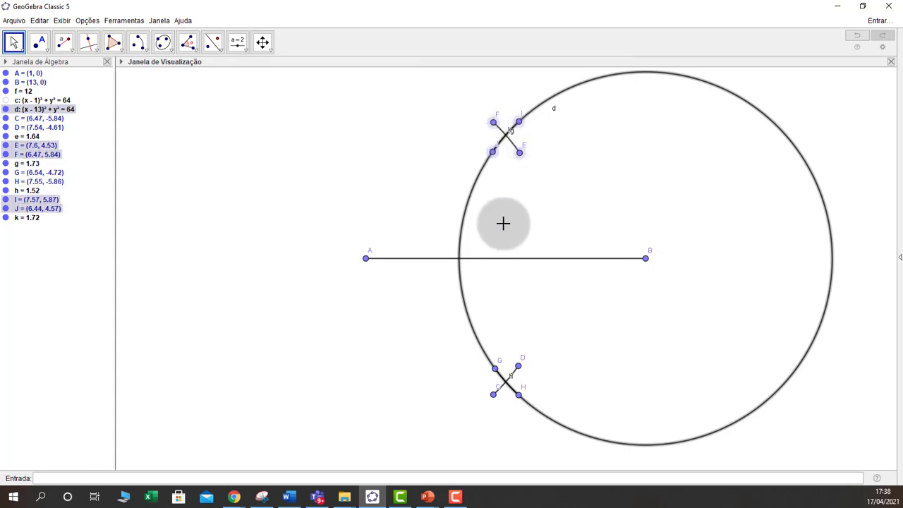
pyautogui.keyDown('ctrl'); pyautogui.click(495, 369); pyautogui.keyUp('ctrl')
pyautogui.keyDown('ctrl'); pyautogui.click(518, 366); pyautogui.keyUp('ctrl')
pyautogui.keyDown('ctrl'); pyautogui.click(493, 394); pyautogui.keyUp('ctrl')
pyautogui.keyDown('ctrl'); pyautogui.click(519, 395); pyautogui.keyUp('ctrl')
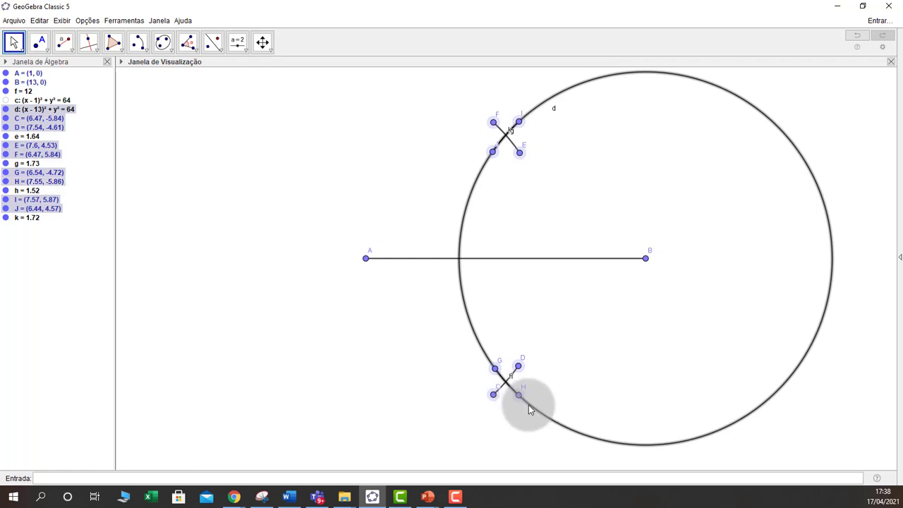
pyautogui.rightClick(535, 408)
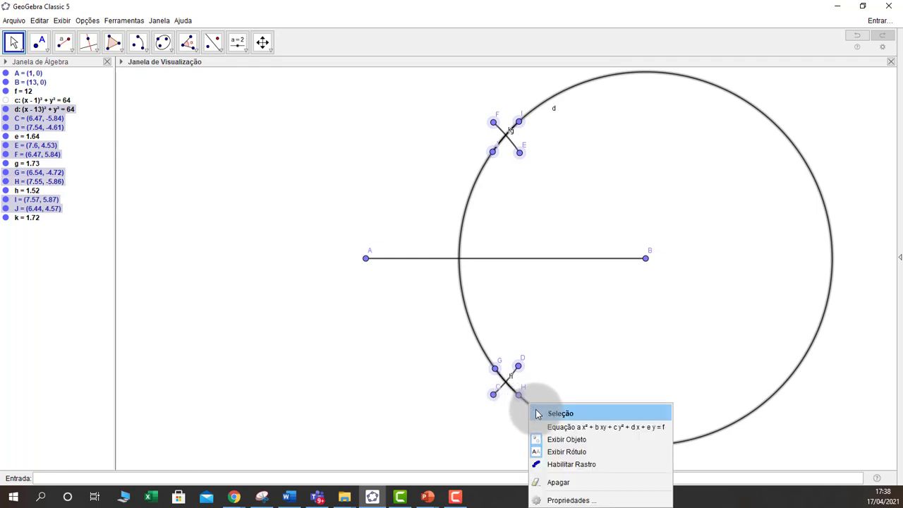
pyautogui.click(568, 439)
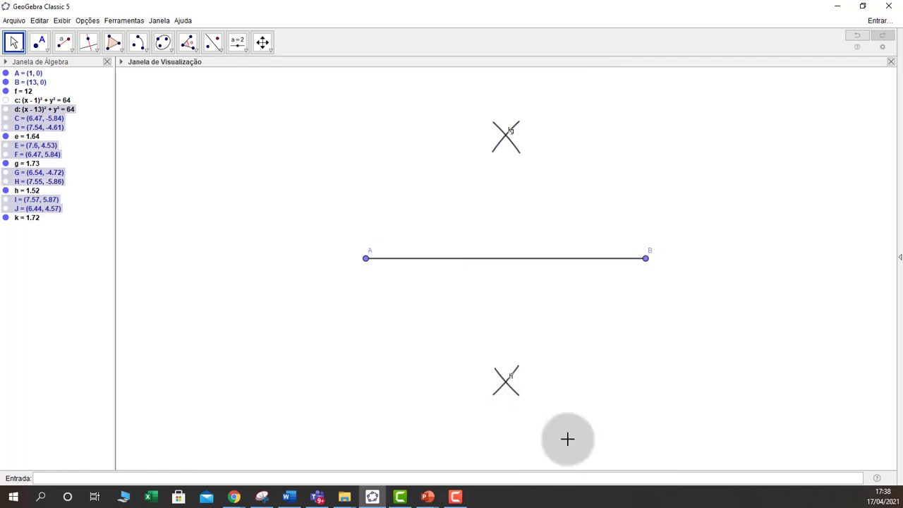
# - Hide the labels of the four short arcs forming the crossings above and below segment AB
pyautogui.click(513, 130)
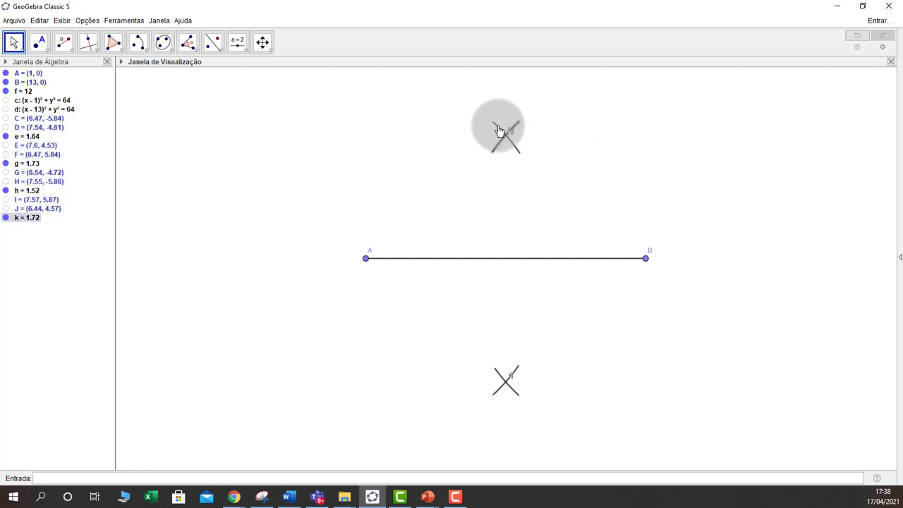
pyautogui.keyDown('ctrl'); pyautogui.click(511, 376); pyautogui.keyUp('ctrl')
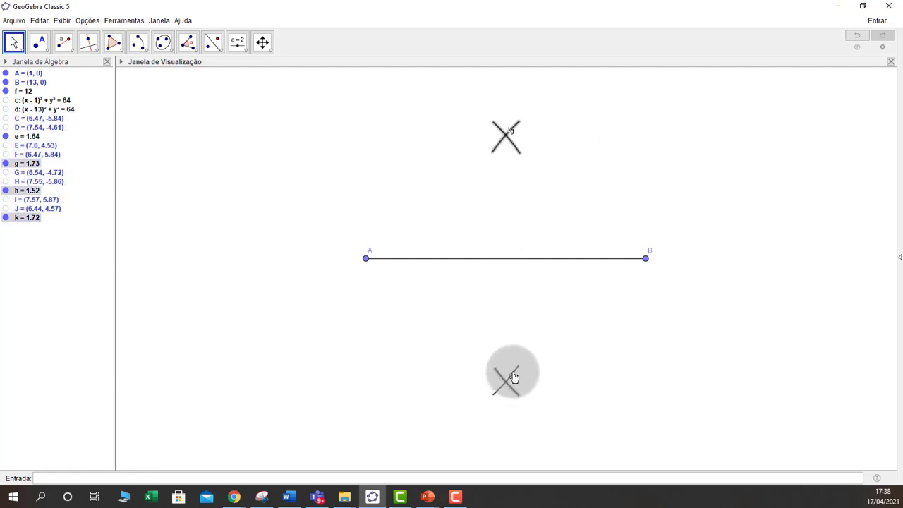
pyautogui.rightClick(512, 372)
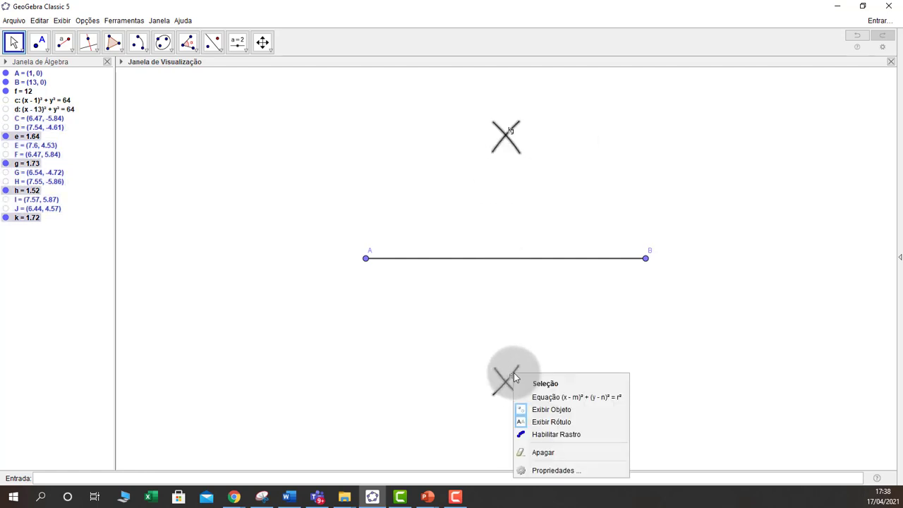
pyautogui.click(545, 421)
pyautogui.click(750, 245)
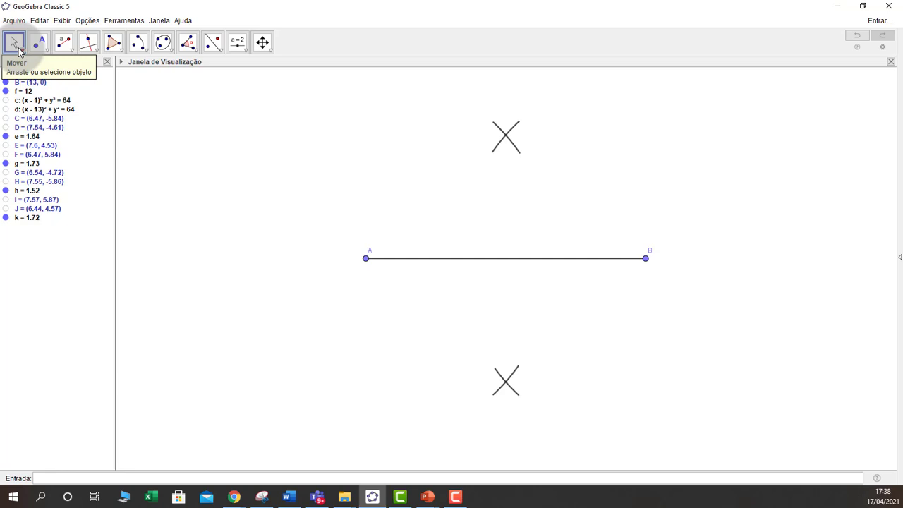
pyautogui.click(63, 43)
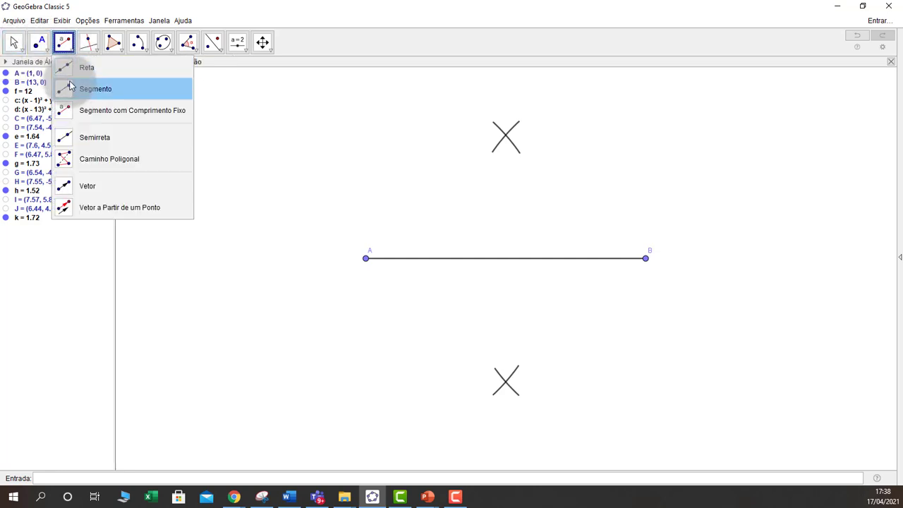
pyautogui.click(69, 88)
pyautogui.moveTo(508, 141); pyautogui.dragTo(506, 383)
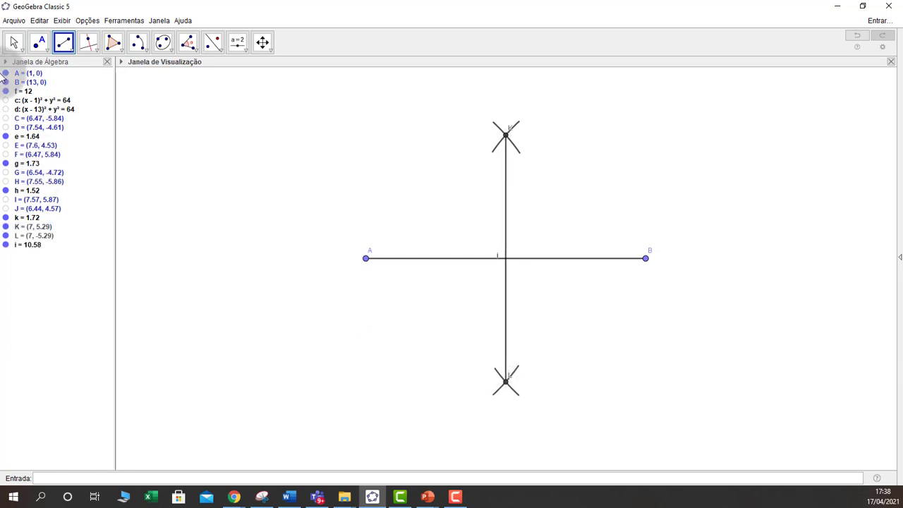
pyautogui.click(14, 41)
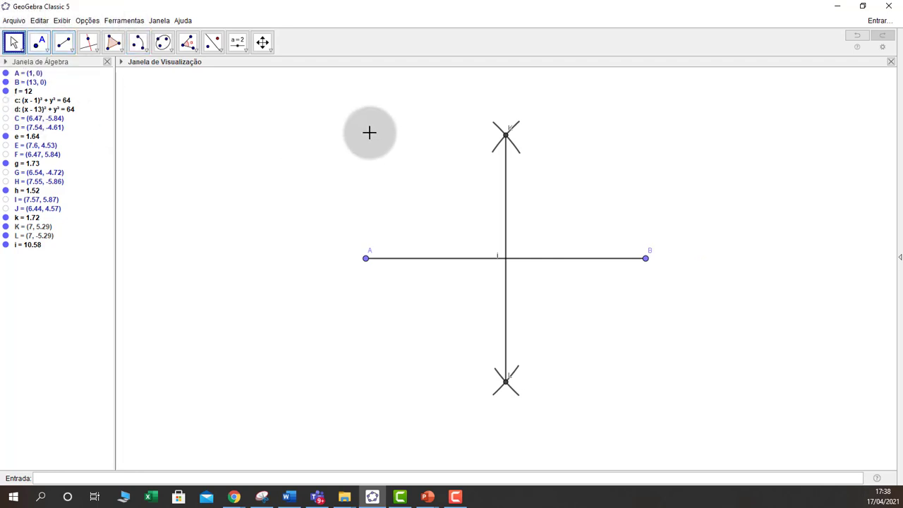
pyautogui.click(506, 180)
pyautogui.press('Delete')
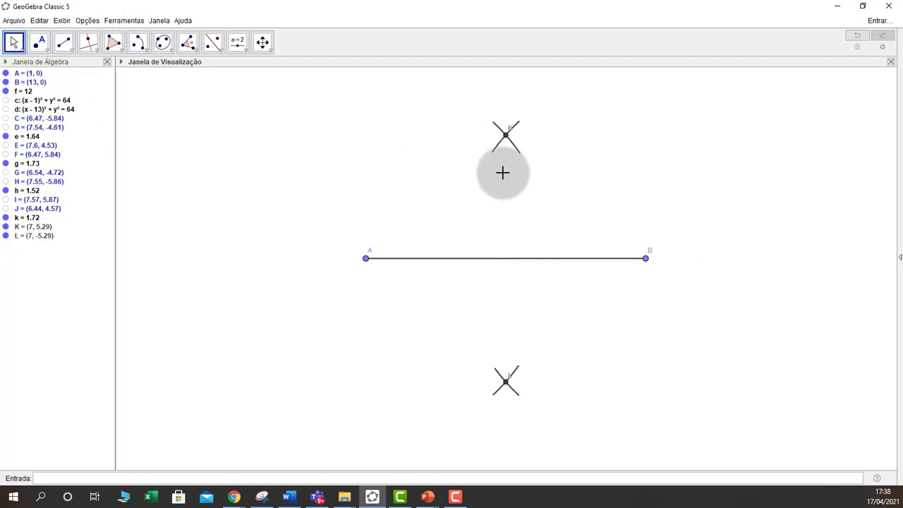
pyautogui.click(505, 135)
pyautogui.press('Delete')
pyautogui.click(504, 381)
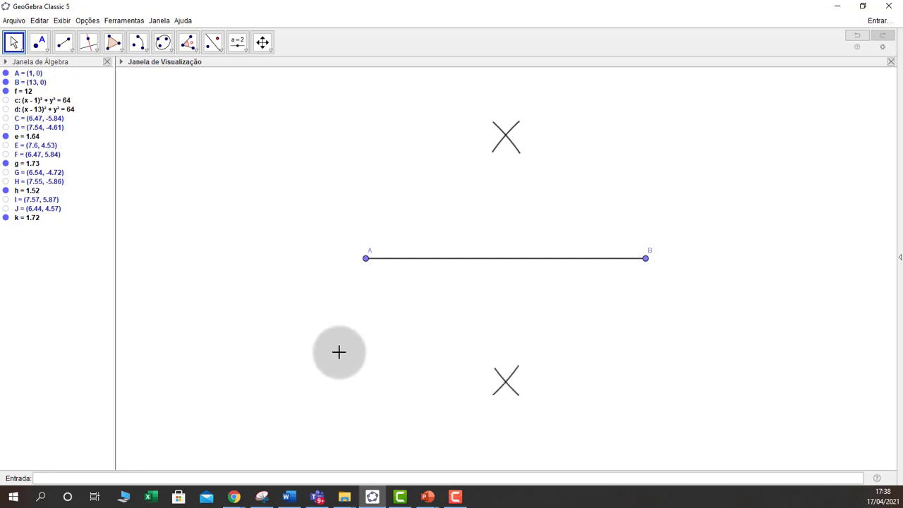
pyautogui.press('Delete')
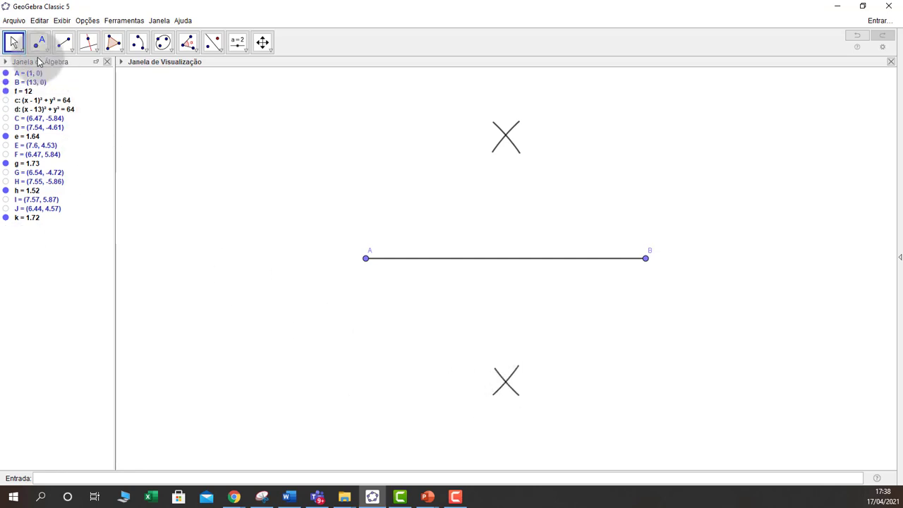
# - Draw a line through the upper and lower arc crossings and place a point where it intersects segment AB
pyautogui.click(65, 44)
pyautogui.click(67, 67)
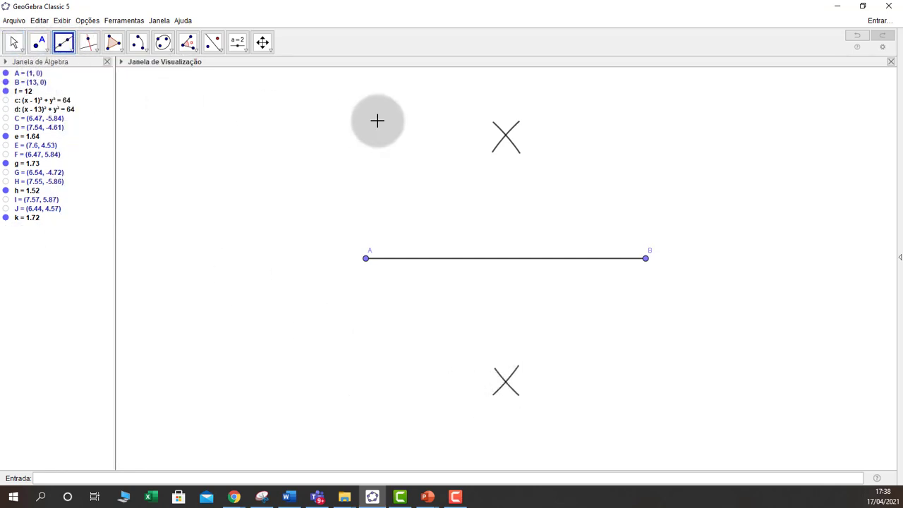
pyautogui.click(506, 137)
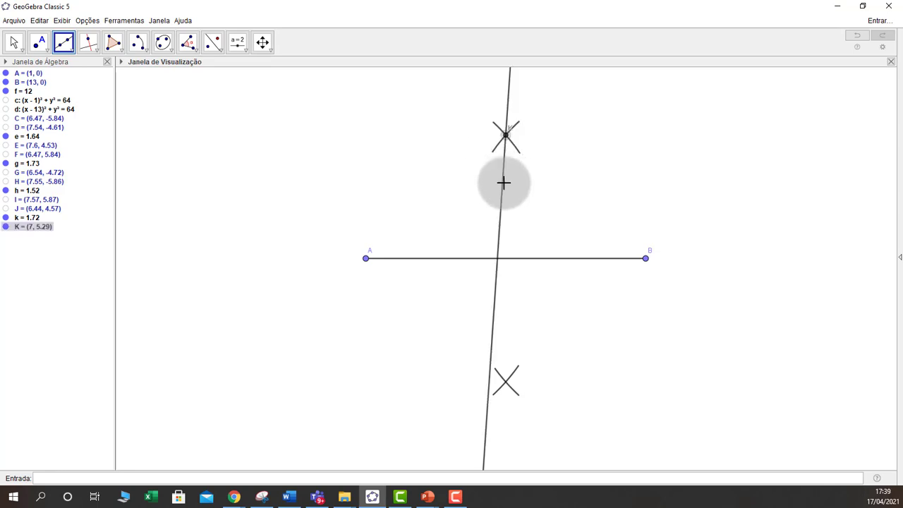
pyautogui.click(506, 383)
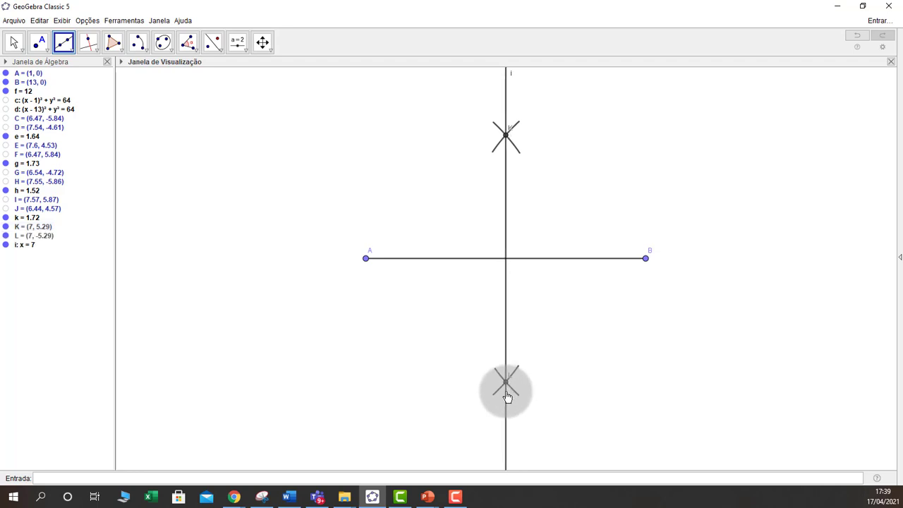
pyautogui.click(38, 44)
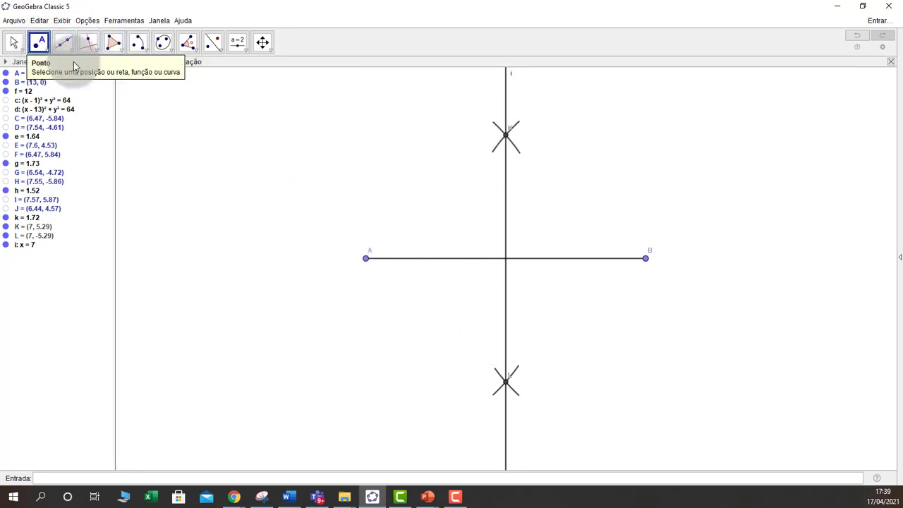
pyautogui.click(506, 259)
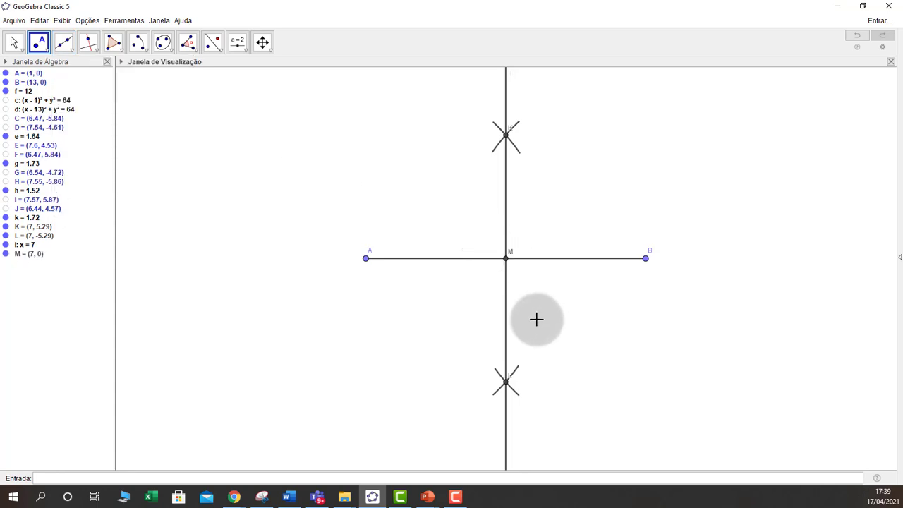
# - Hide the labels of the perpendicular line and of the two points at the arc crossings
pyautogui.click(16, 44)
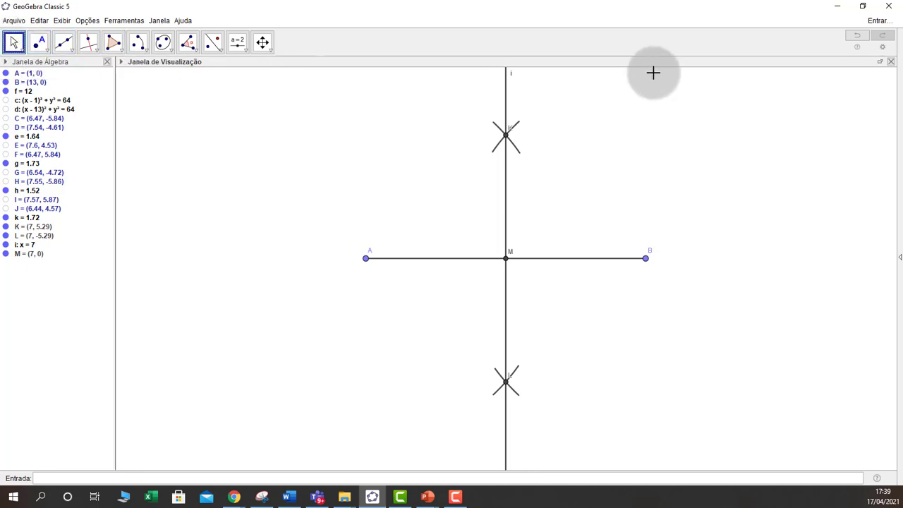
pyautogui.click(506, 134)
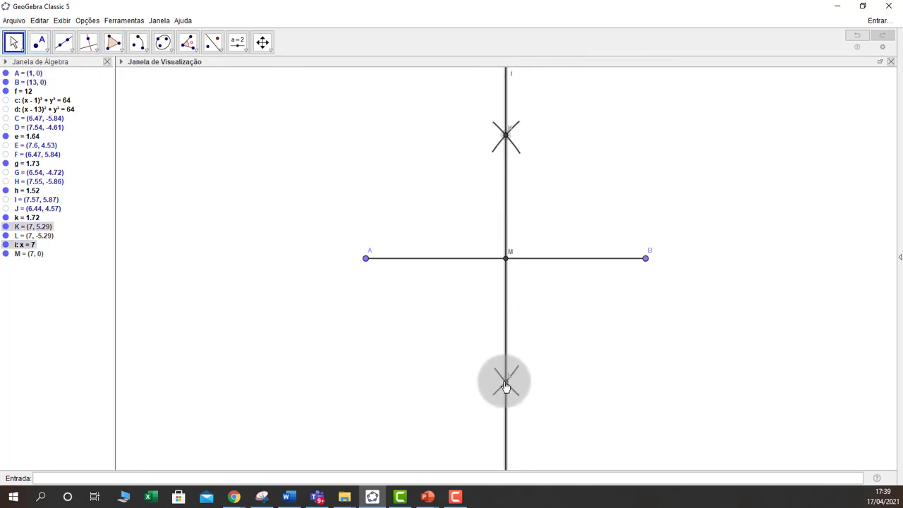
pyautogui.rightClick(504, 381)
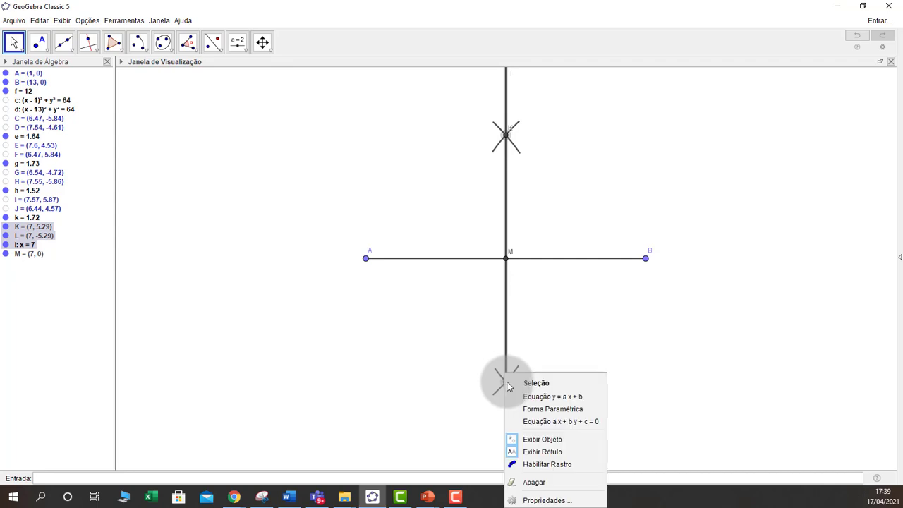
pyautogui.click(568, 451)
pyautogui.click(763, 194)
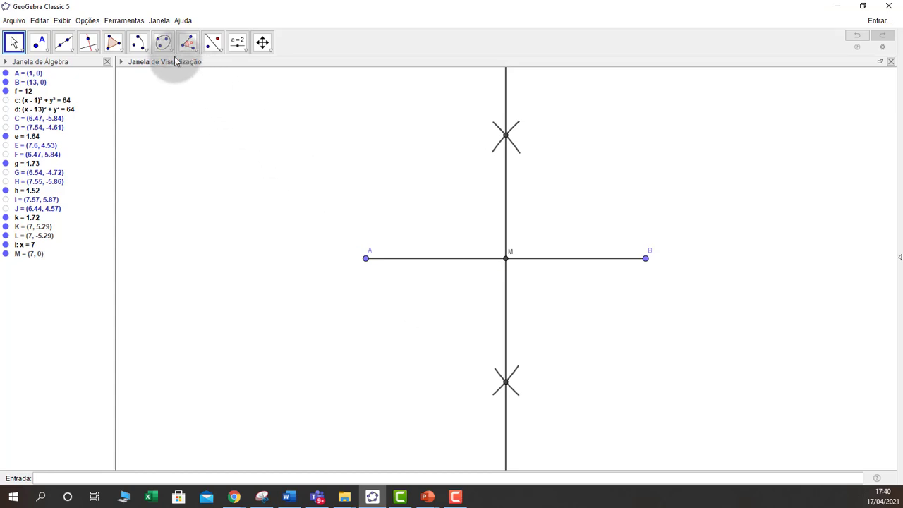
# - Draw three circles of radius 4 centred at A, at midpoint M and at B
pyautogui.click(137, 43)
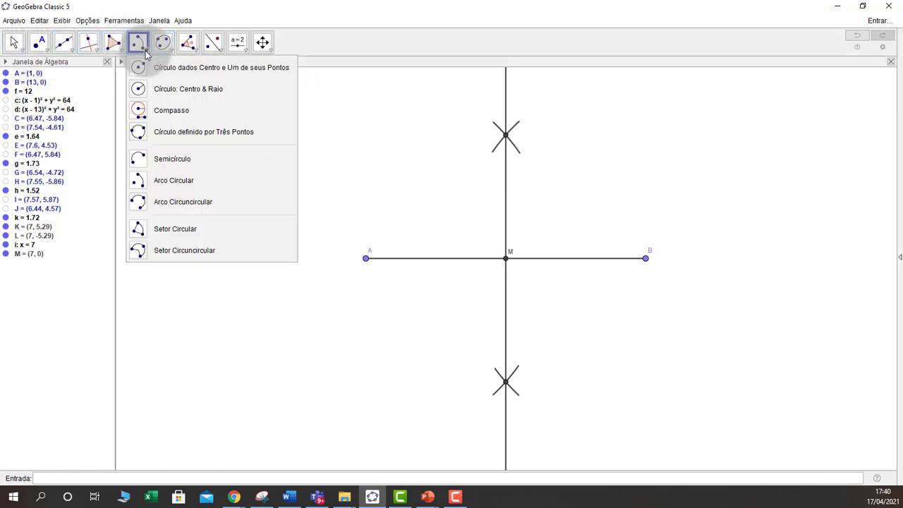
pyautogui.click(160, 86)
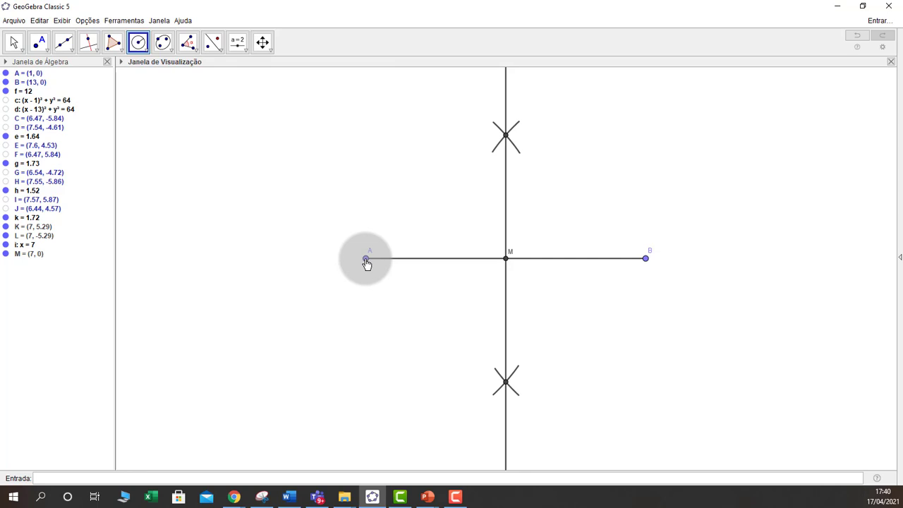
pyautogui.click(365, 260)
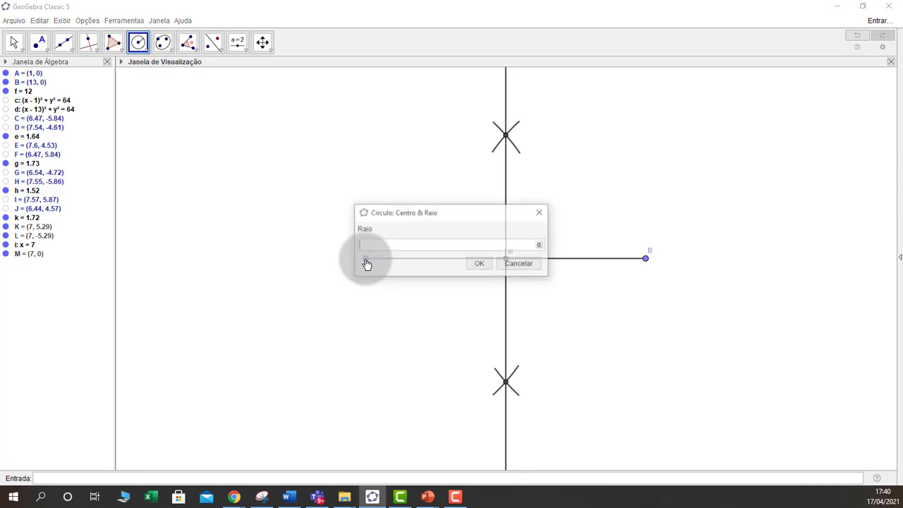
pyautogui.write('4')
pyautogui.press('Return')
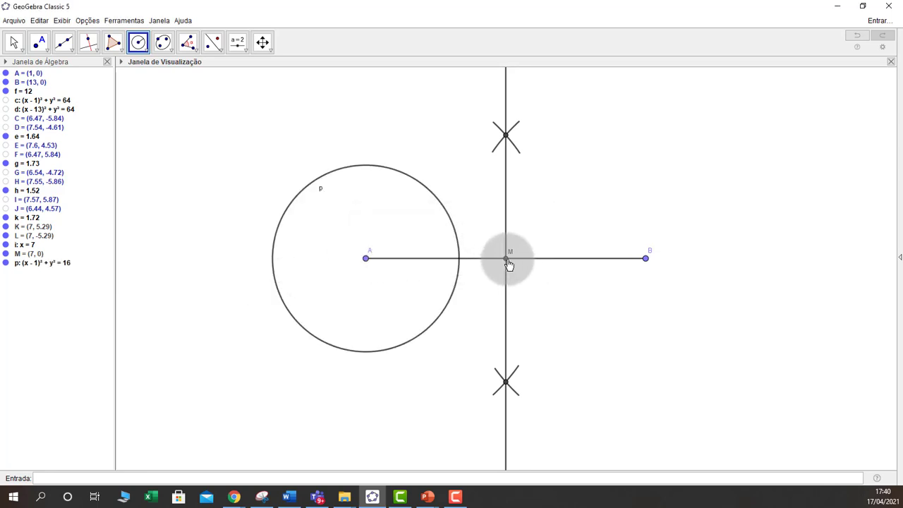
pyautogui.click(508, 260)
pyautogui.write('4')
pyautogui.press('Return')
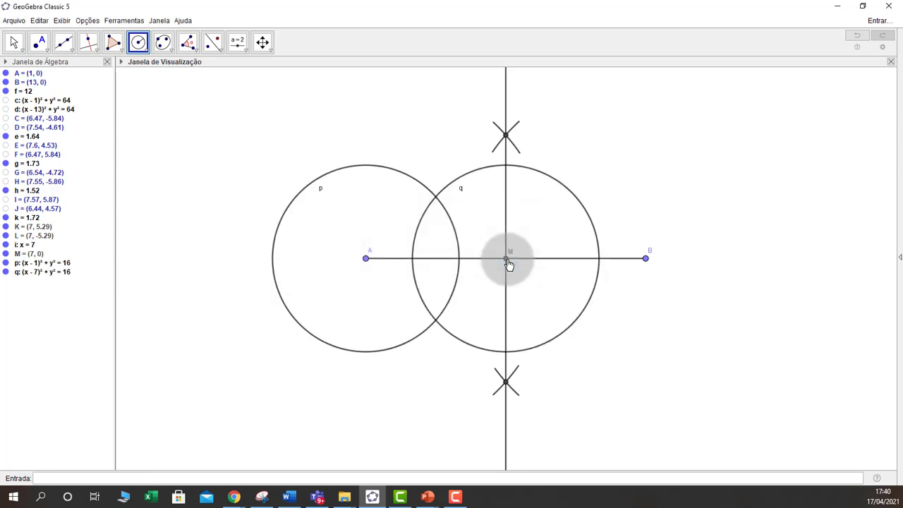
pyautogui.click(645, 258)
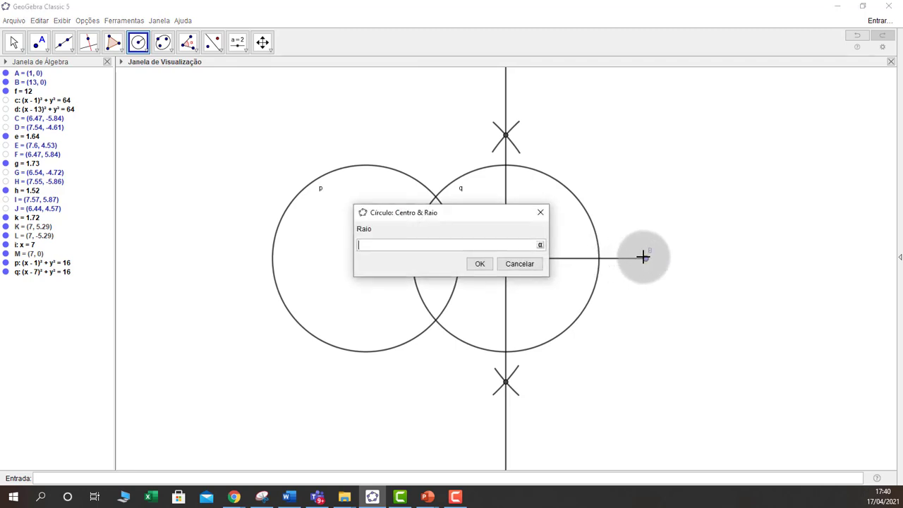
pyautogui.press('Return')
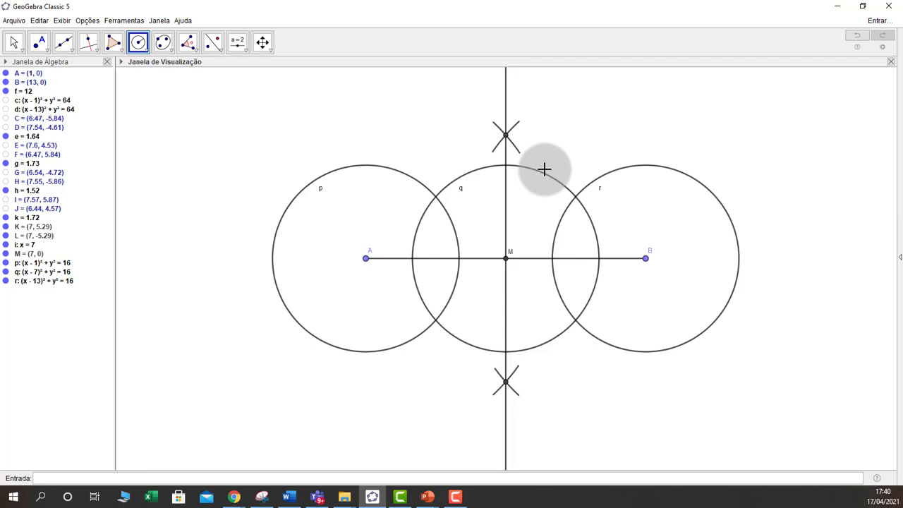
# - Draw a circular arc centred at A along its circle, from just below to just above its intersections with the circle around M
pyautogui.click(148, 53)
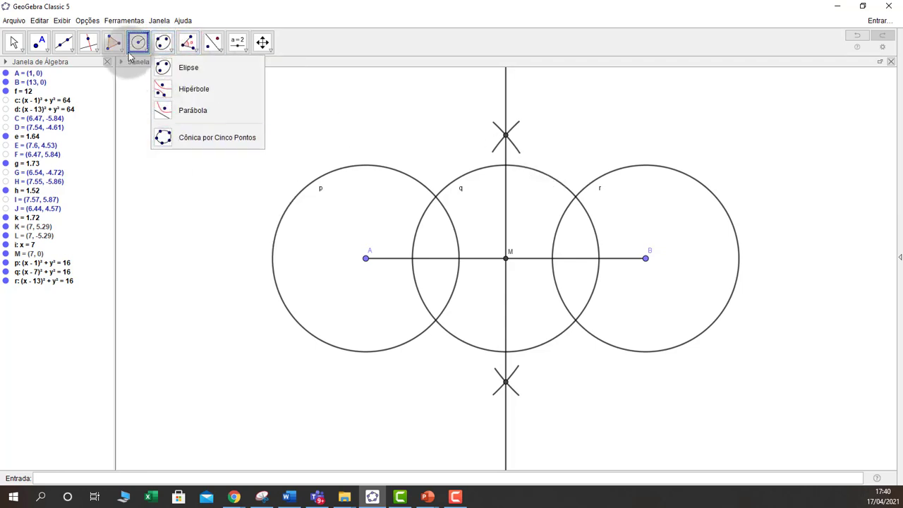
pyautogui.click(174, 180)
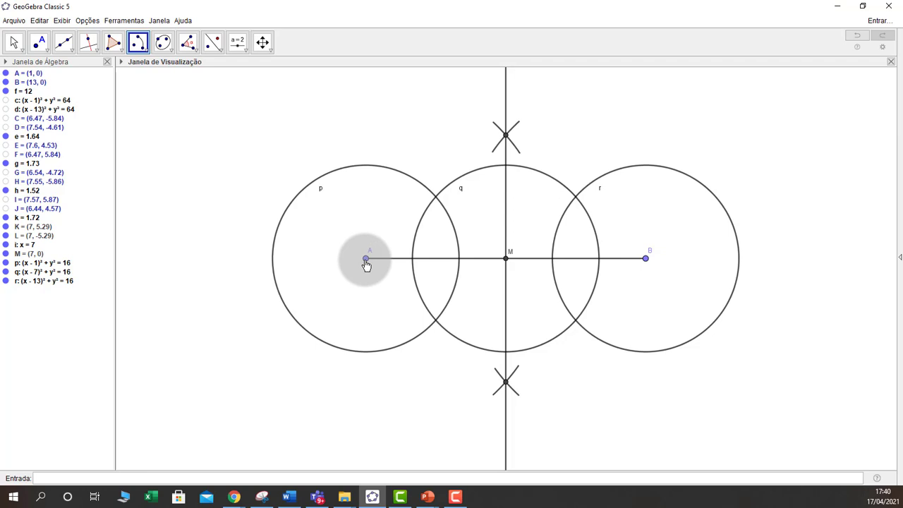
pyautogui.click(366, 260)
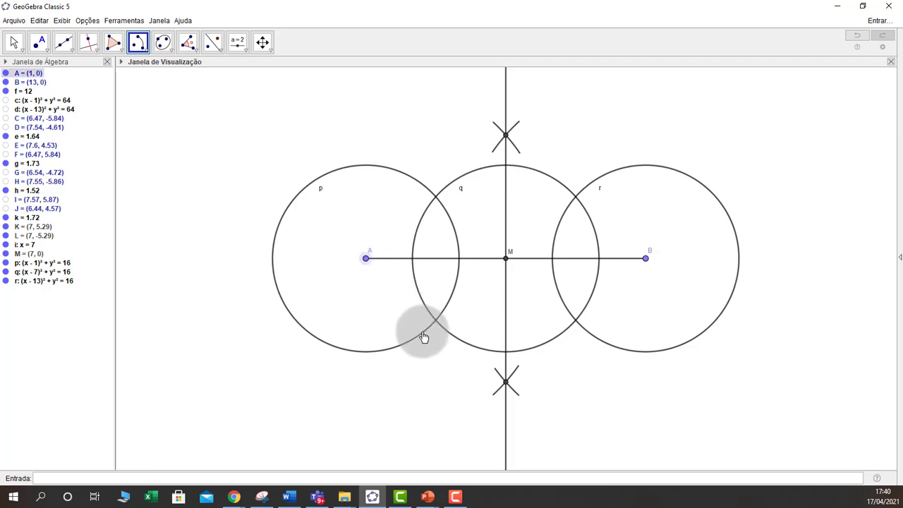
pyautogui.click(422, 332)
pyautogui.click(419, 182)
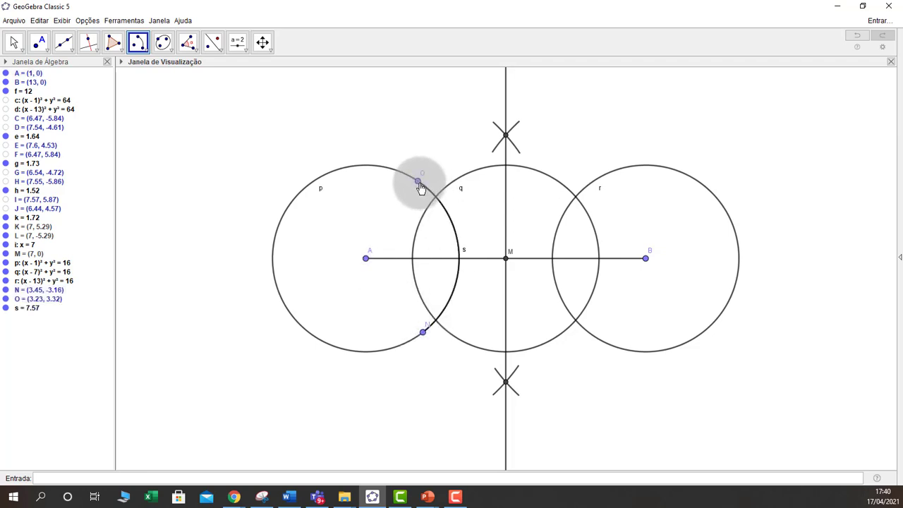
# - Draw two circular arcs centred at M along its circle, each spanning slightly past its intersections with the circles around A and B
pyautogui.click(506, 261)
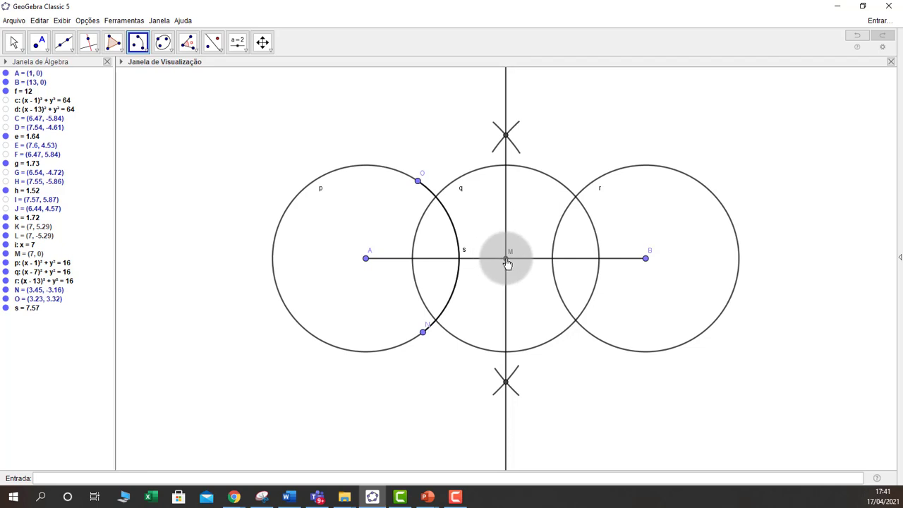
pyautogui.click(452, 186)
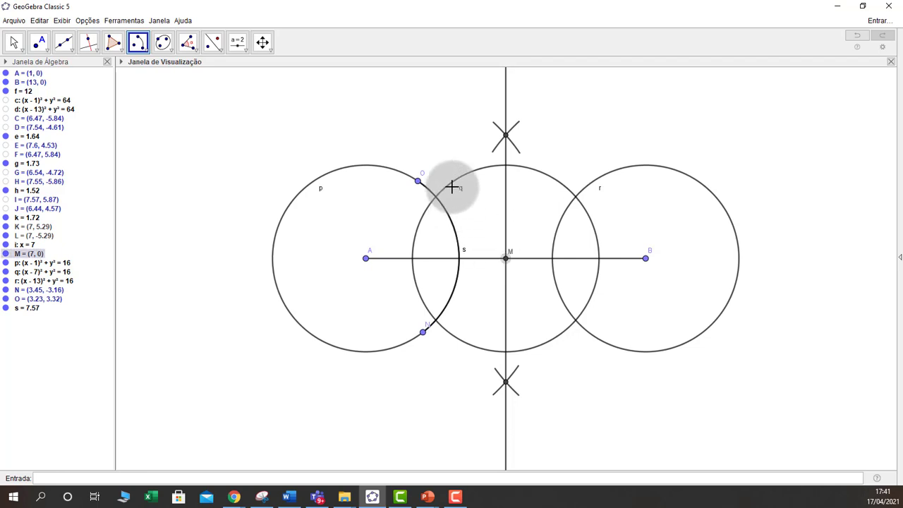
pyautogui.click(452, 184)
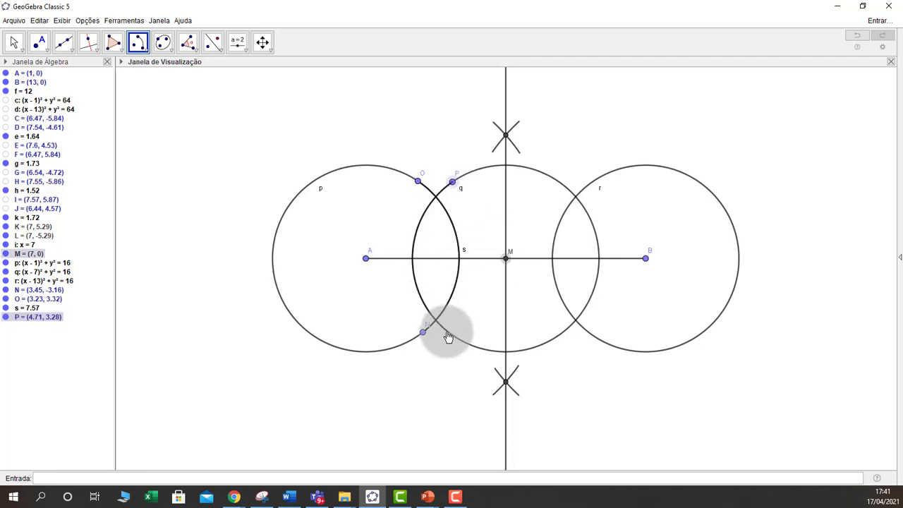
pyautogui.click(447, 332)
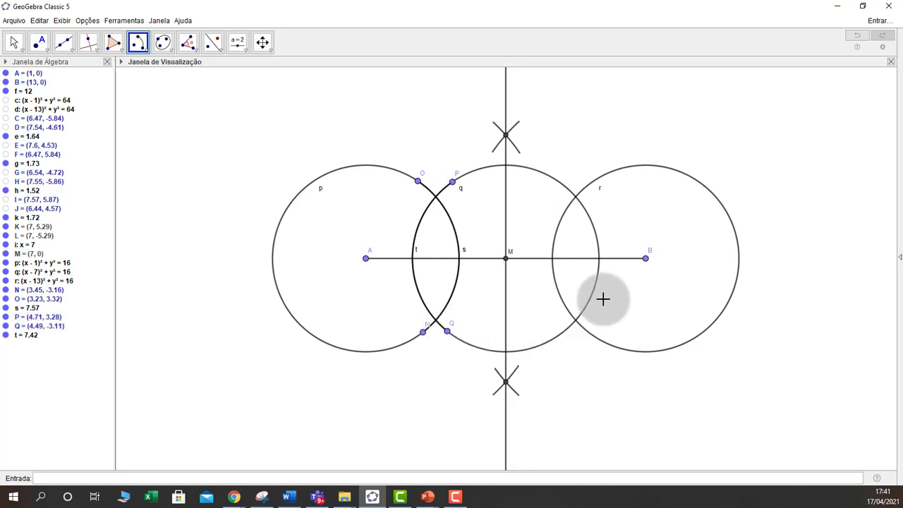
pyautogui.click(507, 259)
pyautogui.click(564, 331)
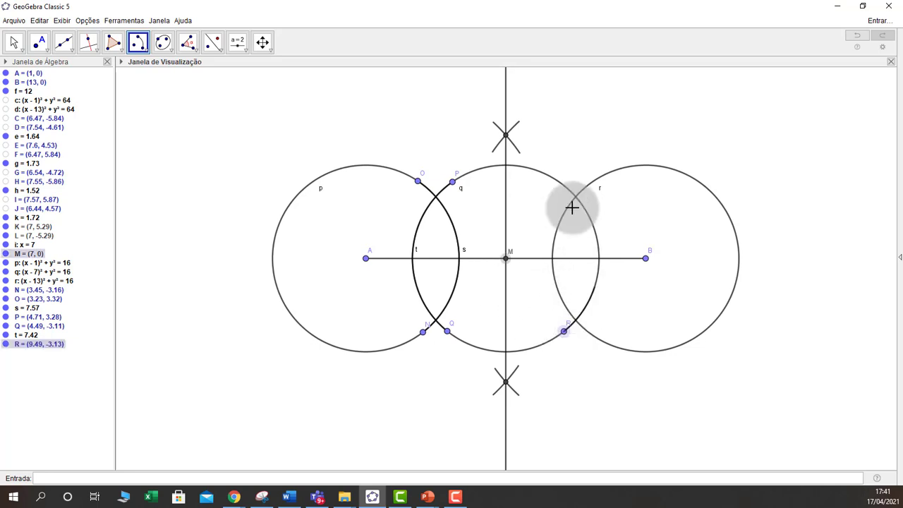
pyautogui.click(559, 182)
# - Draw a circular arc centred at B along its circle, from just above to just below its intersections with the circle around M
pyautogui.click(646, 258)
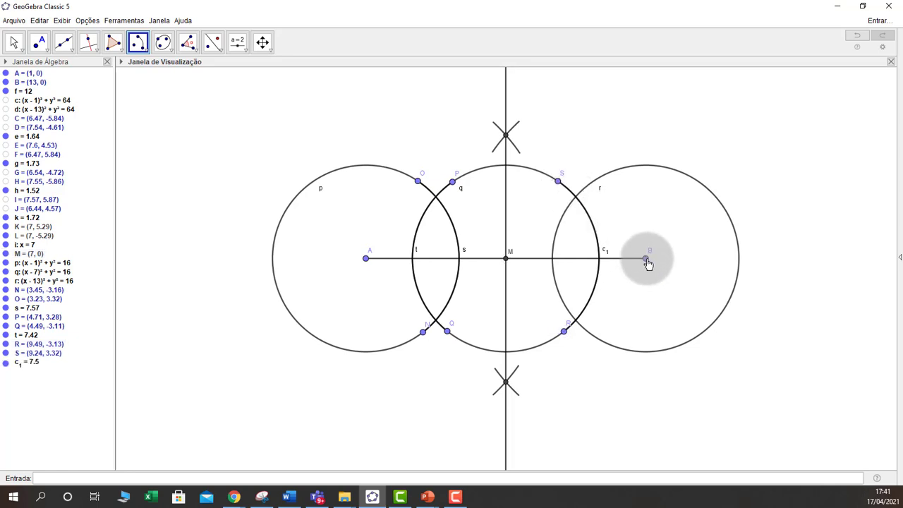
pyautogui.click(595, 182)
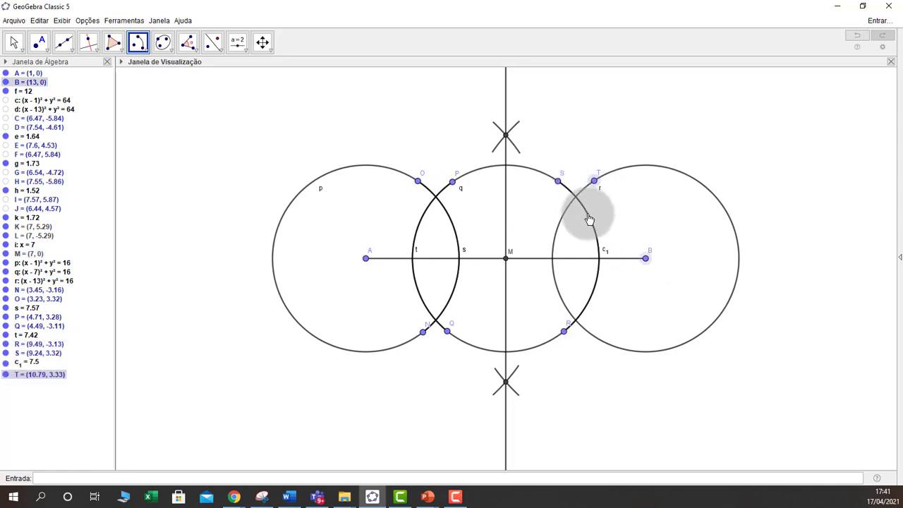
pyautogui.click(596, 338)
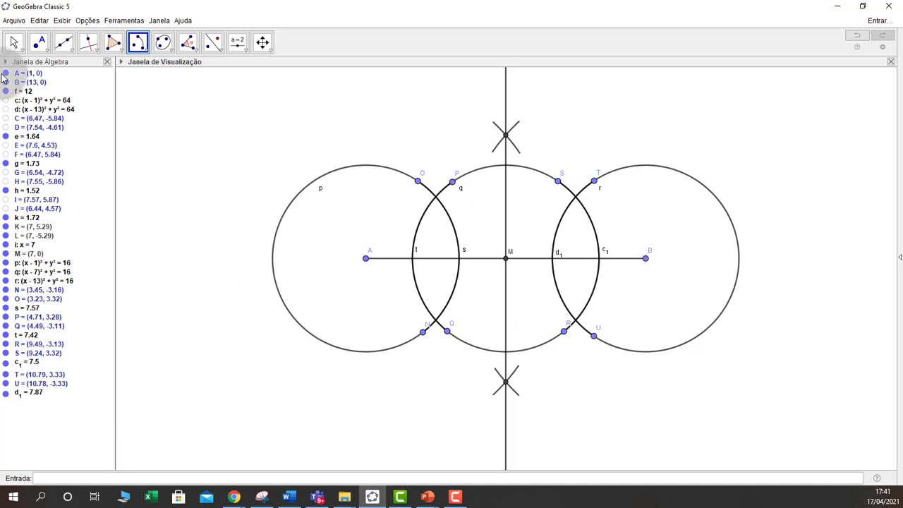
# - Hide the three radius-4 circles around A, M and B together with the eight arc endpoints N to U
pyautogui.click(15, 42)
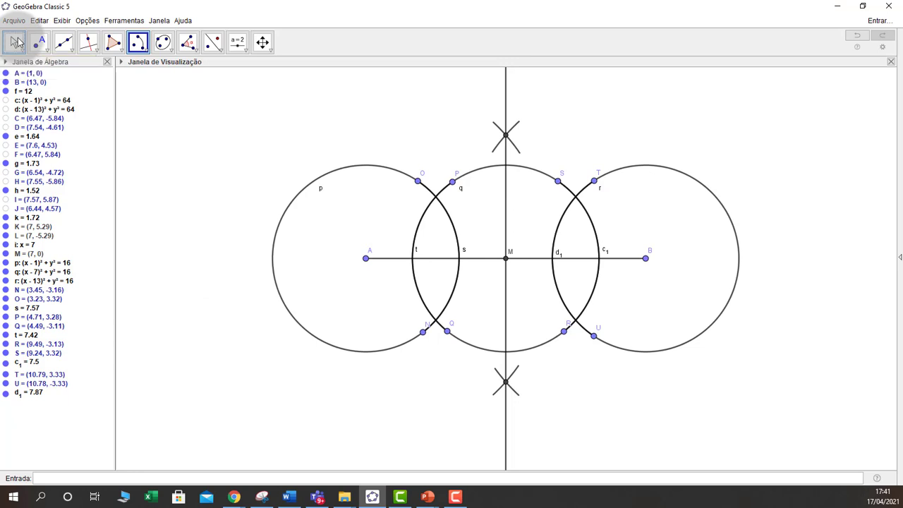
pyautogui.click(335, 174)
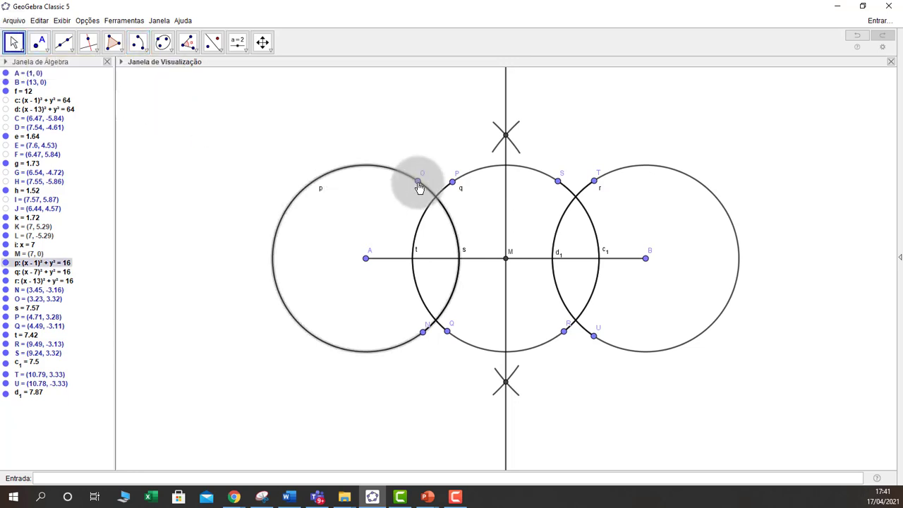
pyautogui.keyDown('ctrl'); pyautogui.click(447, 330); pyautogui.keyUp('ctrl')
pyautogui.keyDown('ctrl'); pyautogui.click(452, 182); pyautogui.keyUp('ctrl')
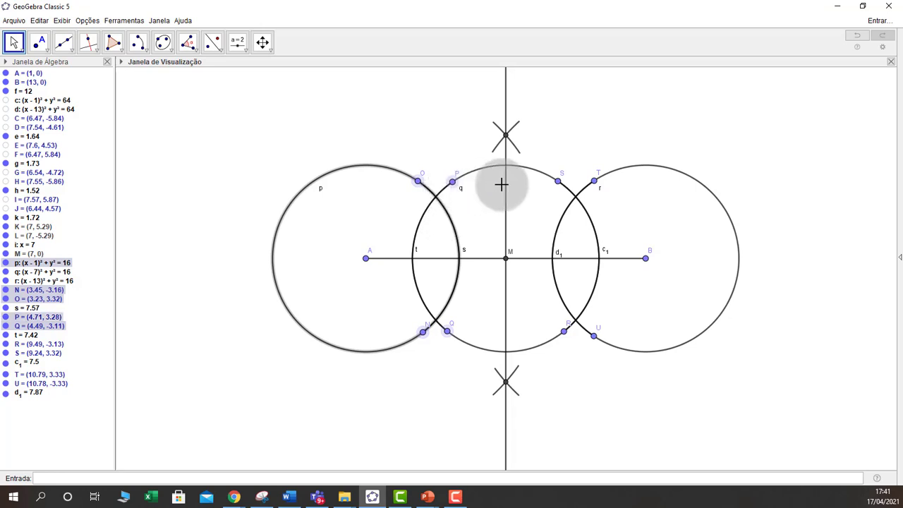
pyautogui.keyDown('ctrl'); pyautogui.click(557, 181); pyautogui.keyUp('ctrl')
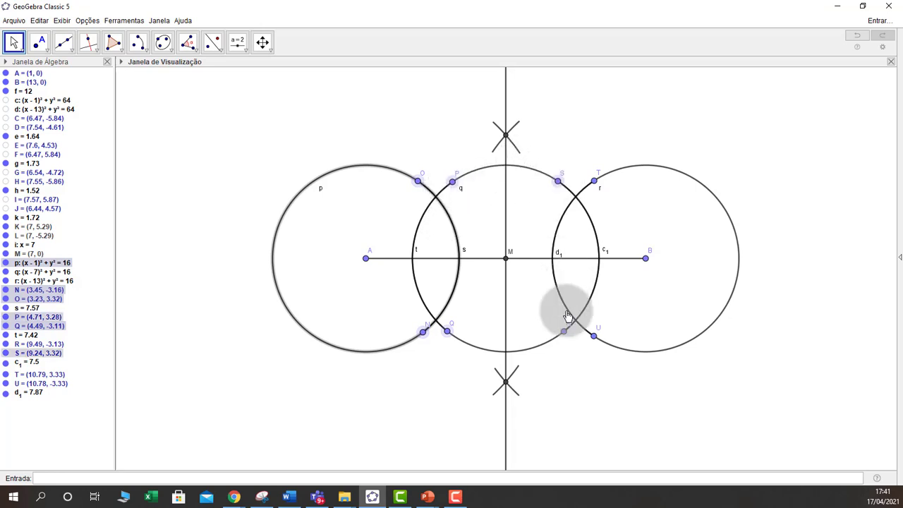
pyautogui.keyDown('ctrl'); pyautogui.click(564, 332); pyautogui.keyUp('ctrl')
pyautogui.keyDown('ctrl'); pyautogui.click(594, 337); pyautogui.keyUp('ctrl')
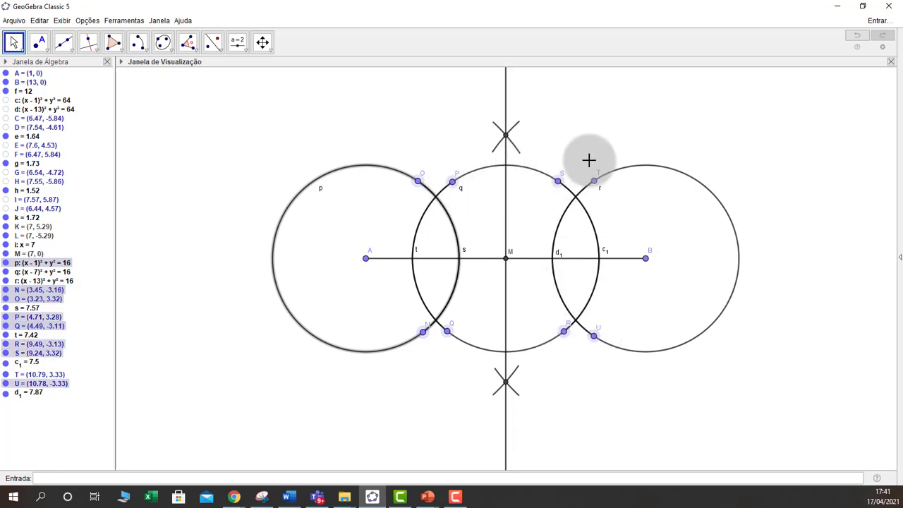
pyautogui.keyDown('ctrl'); pyautogui.click(594, 182); pyautogui.keyUp('ctrl')
pyautogui.keyDown('ctrl'); pyautogui.click(669, 173); pyautogui.keyUp('ctrl')
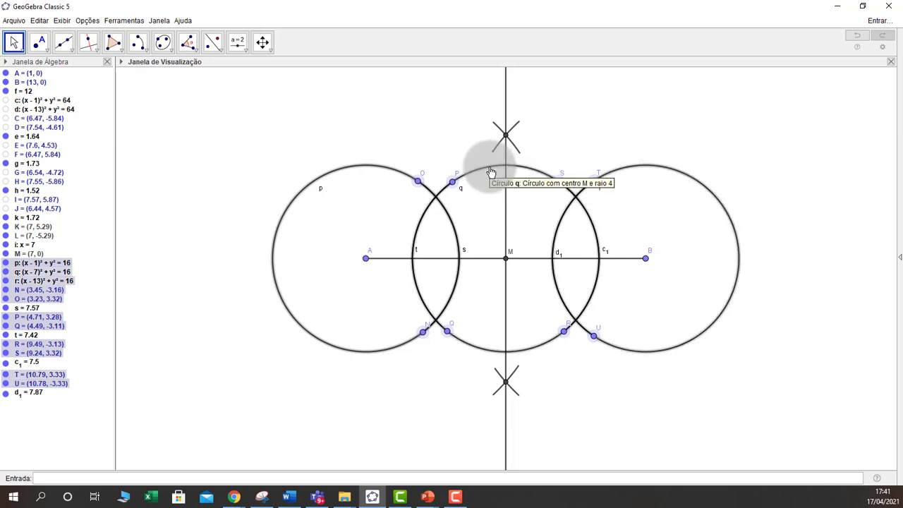
pyautogui.rightClick(491, 173)
pyautogui.click(515, 205)
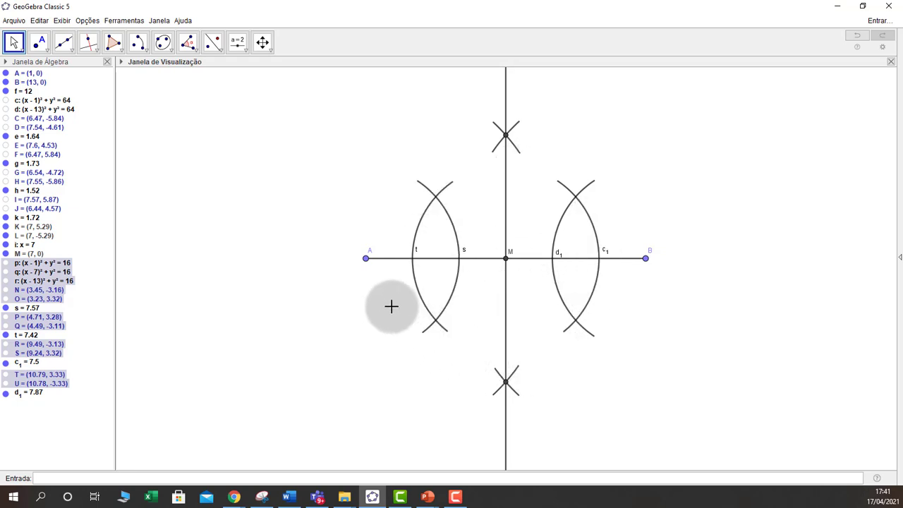
# - Draw a line through the upper and lower arc crossings of each pair, and place points where both lines intersect segment AB
pyautogui.click(65, 41)
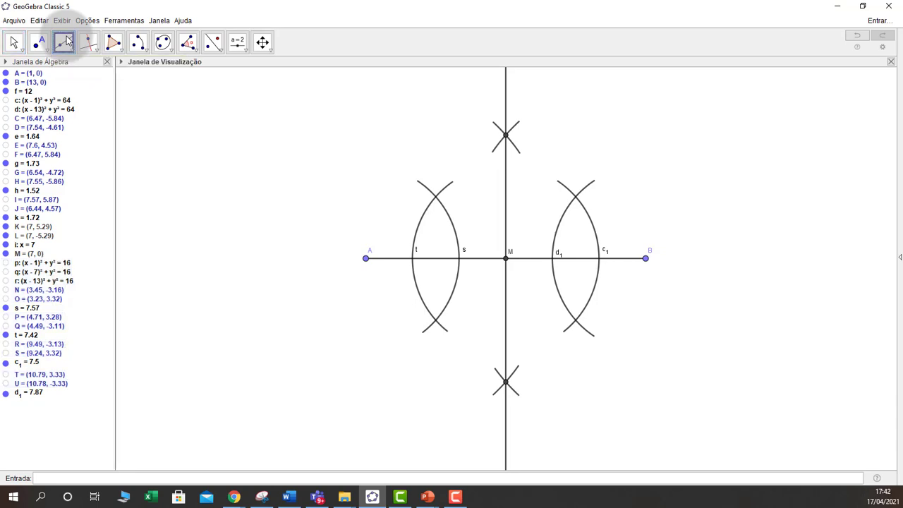
pyautogui.click(436, 198)
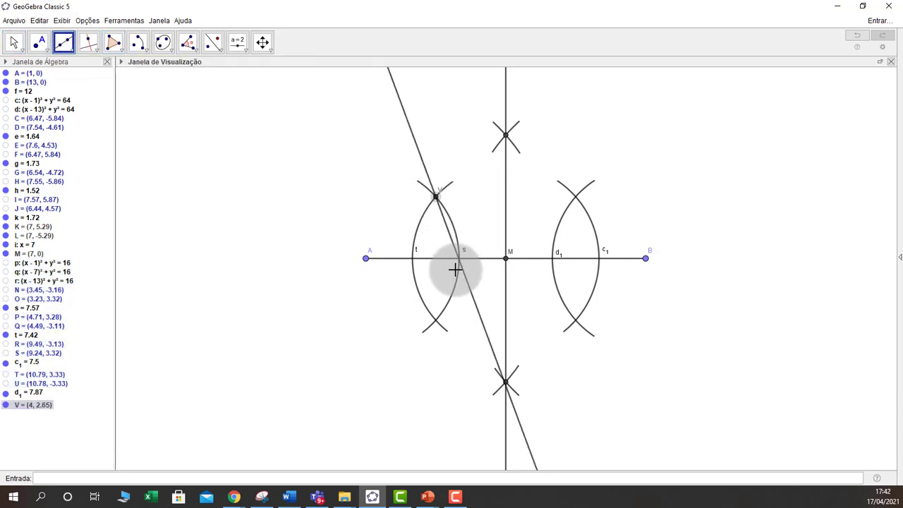
pyautogui.click(436, 321)
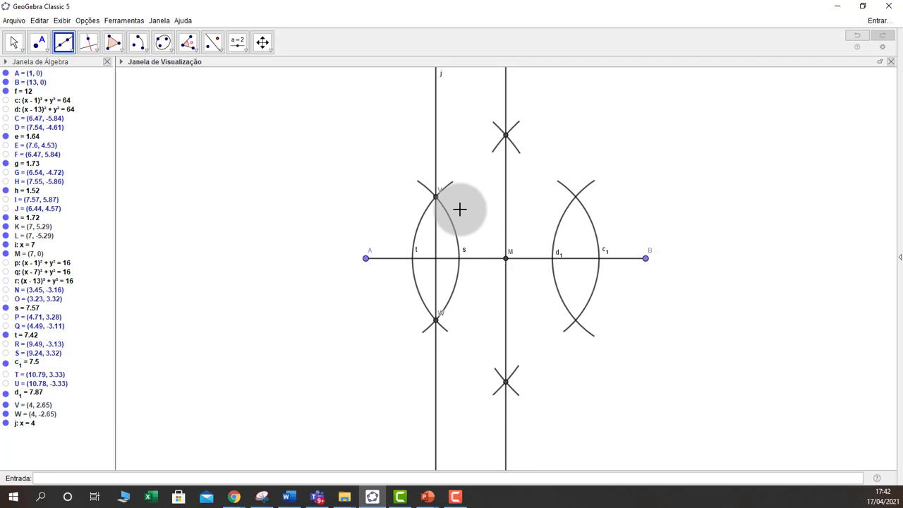
pyautogui.click(576, 197)
pyautogui.click(577, 321)
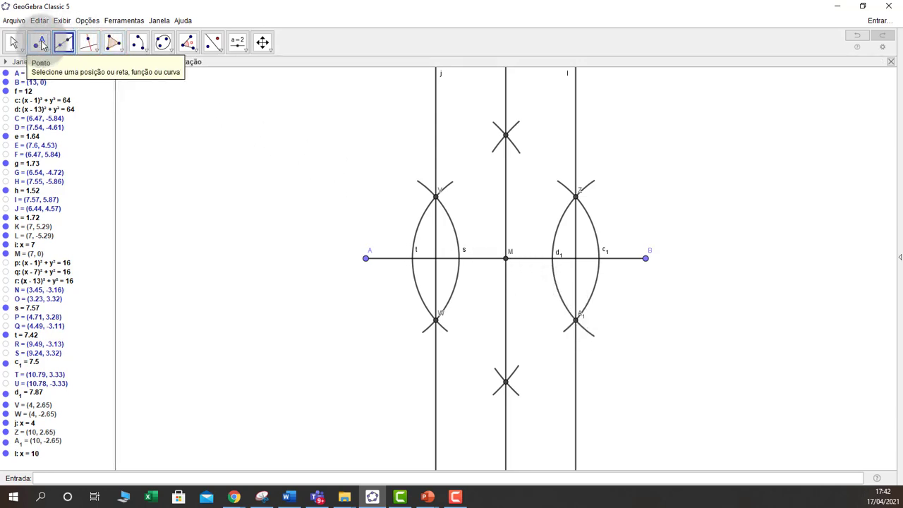
pyautogui.click(41, 44)
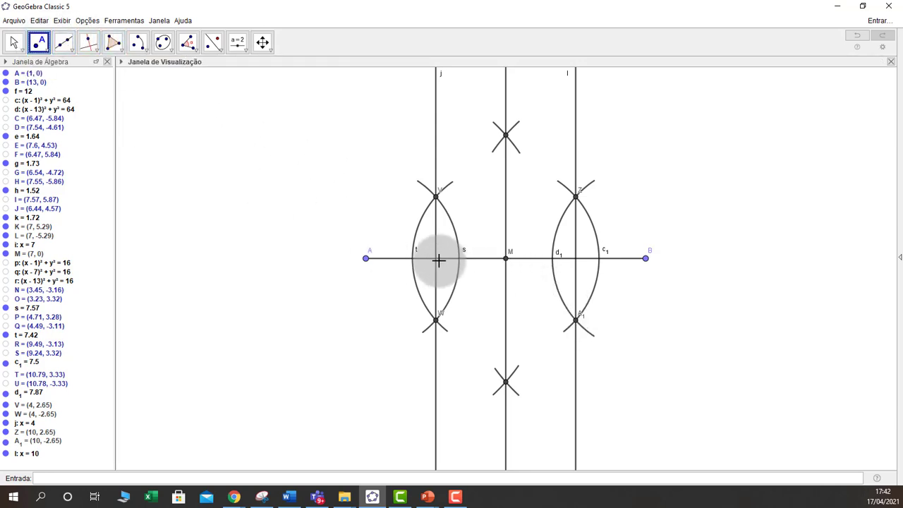
pyautogui.click(436, 262)
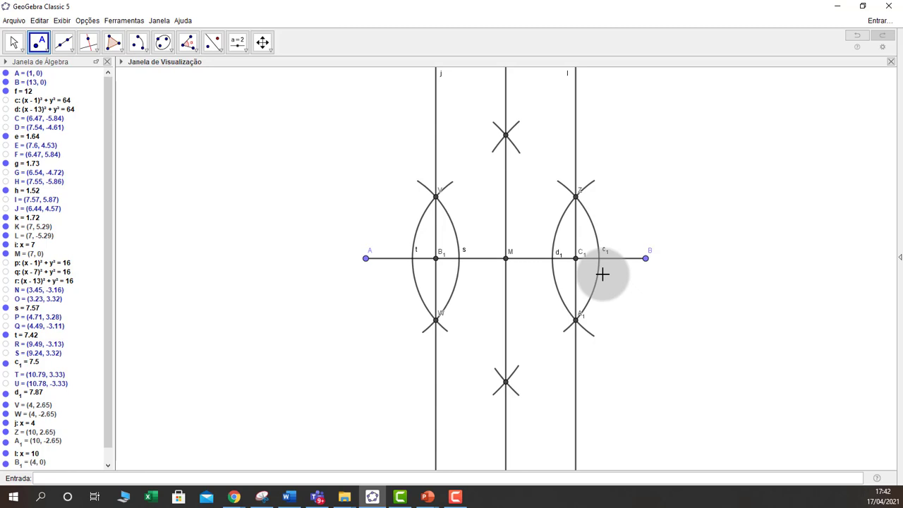
# - Draw two short circular arcs centred at A over the existing arc, across the upper crossing V and the lower crossing W
pyautogui.scroll(4, 602, 274)
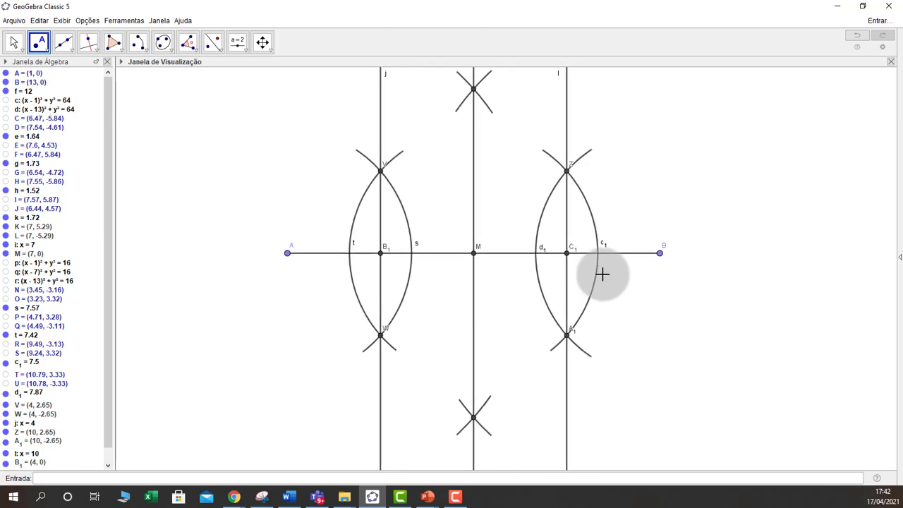
pyautogui.scroll(-1, 602, 274)
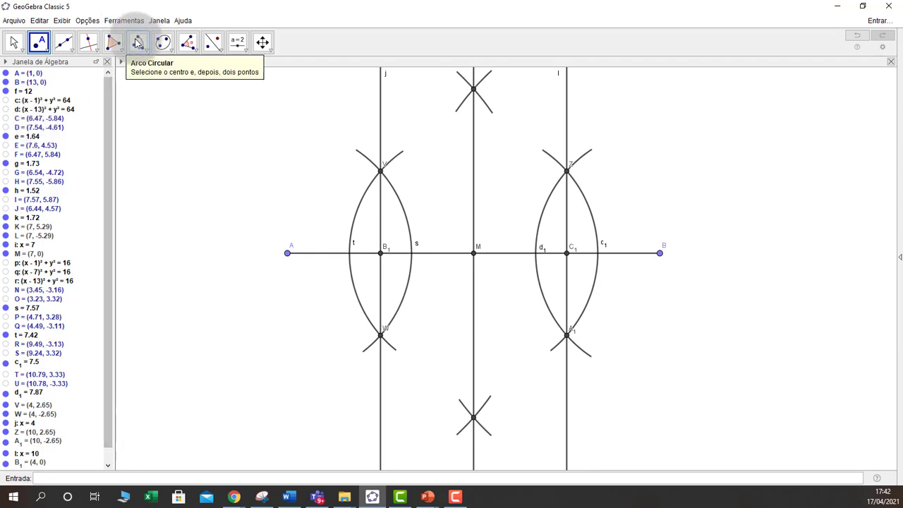
pyautogui.click(138, 43)
pyautogui.click(287, 253)
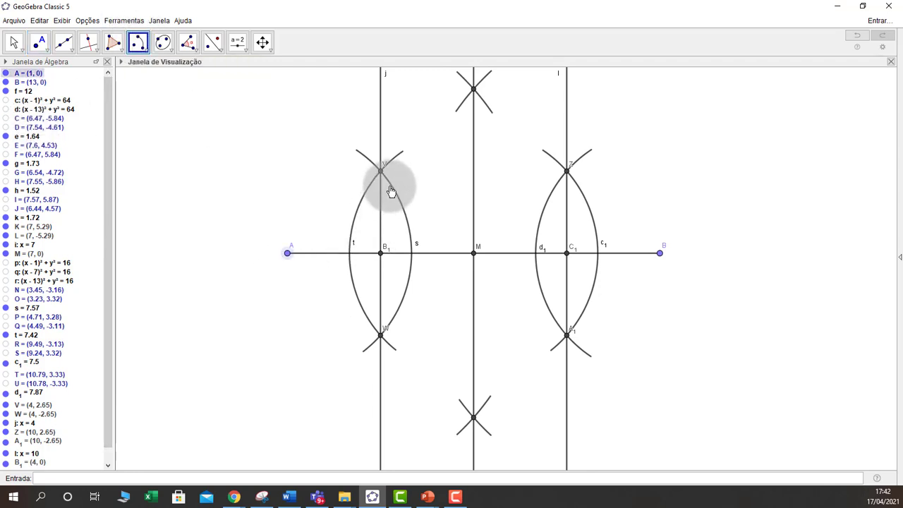
pyautogui.click(390, 184)
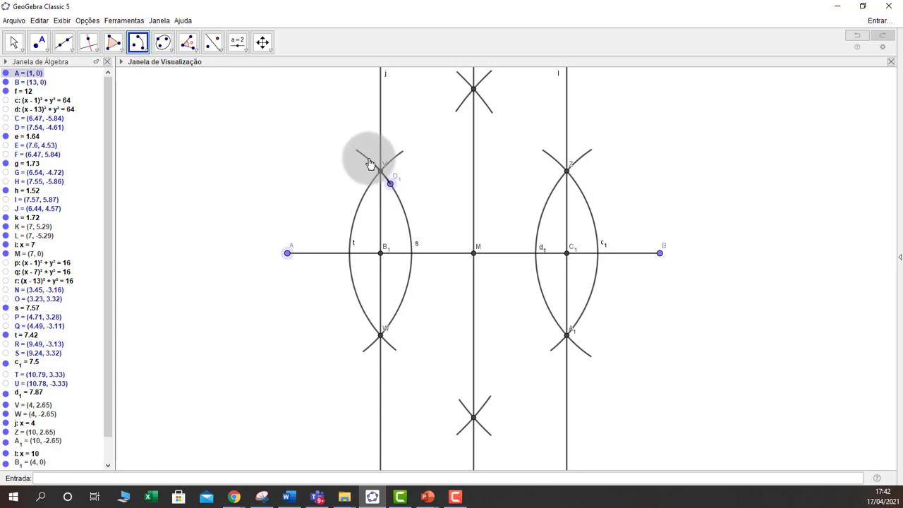
pyautogui.click(366, 157)
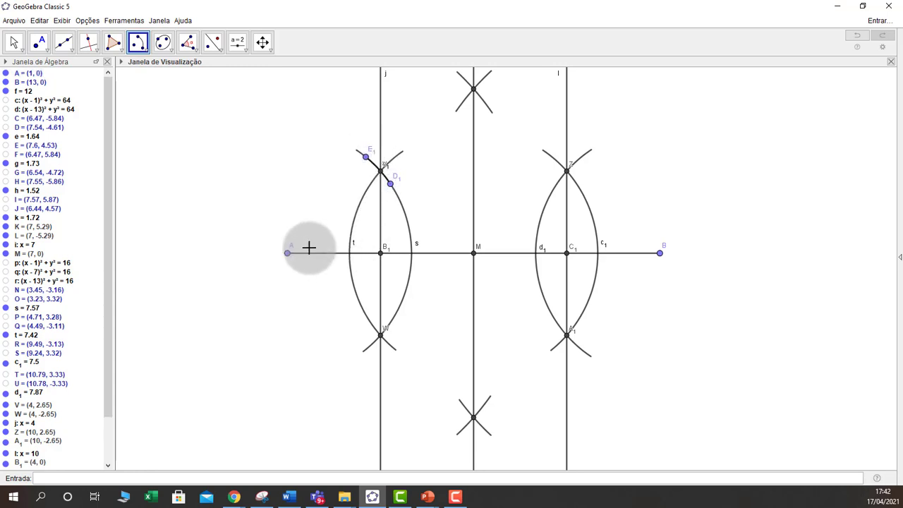
pyautogui.click(369, 345)
pyautogui.click(396, 314)
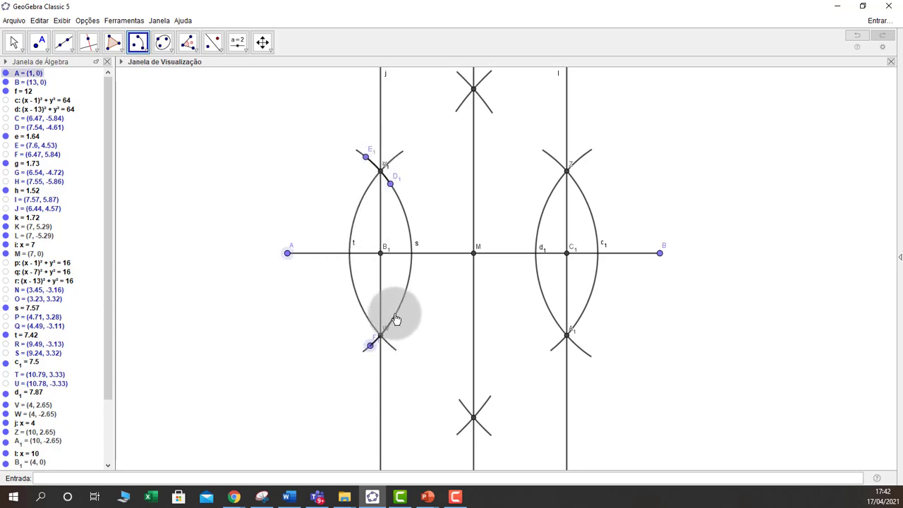
# - Draw two short circular arcs centred at M over the existing arc, across the crossings V and W between A and M
pyautogui.click(474, 254)
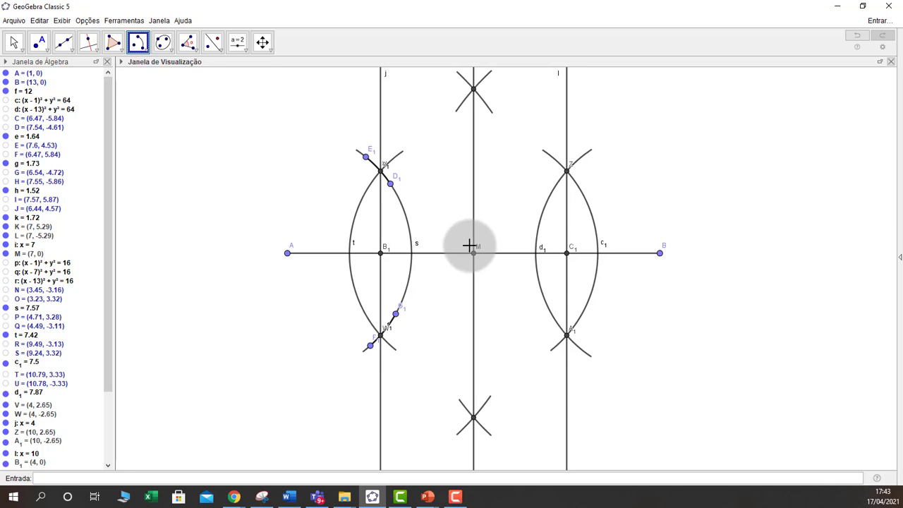
pyautogui.click(391, 161)
pyautogui.click(371, 184)
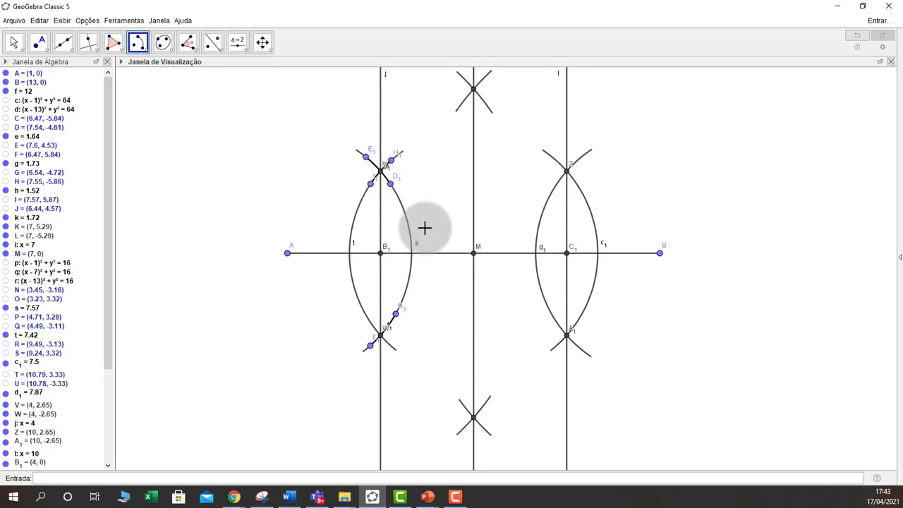
pyautogui.click(474, 254)
pyautogui.click(368, 318)
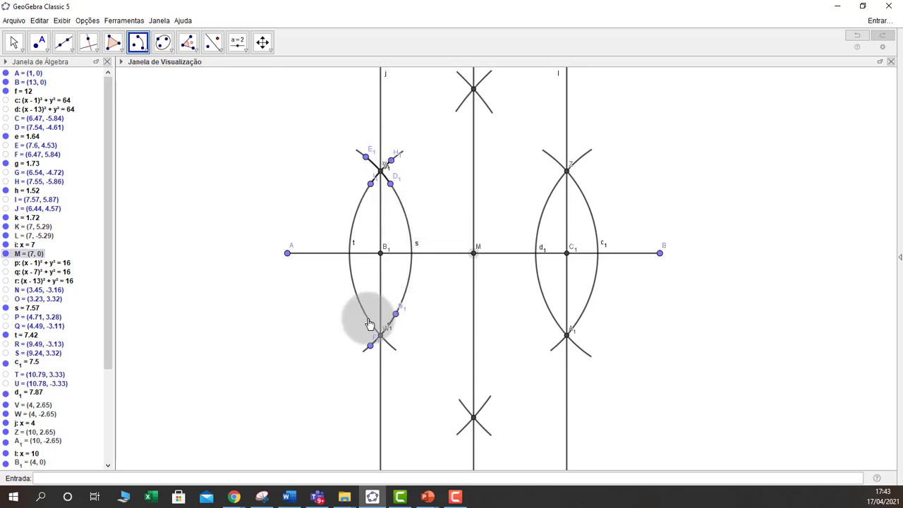
pyautogui.click(392, 346)
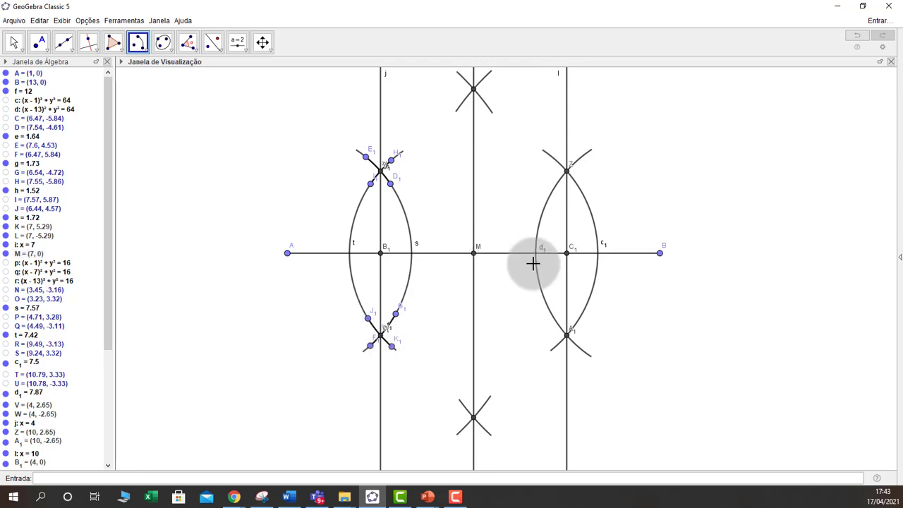
# - Draw two short circular arcs centred at M across the upper and lower arc crossings between M and B
pyautogui.click(474, 253)
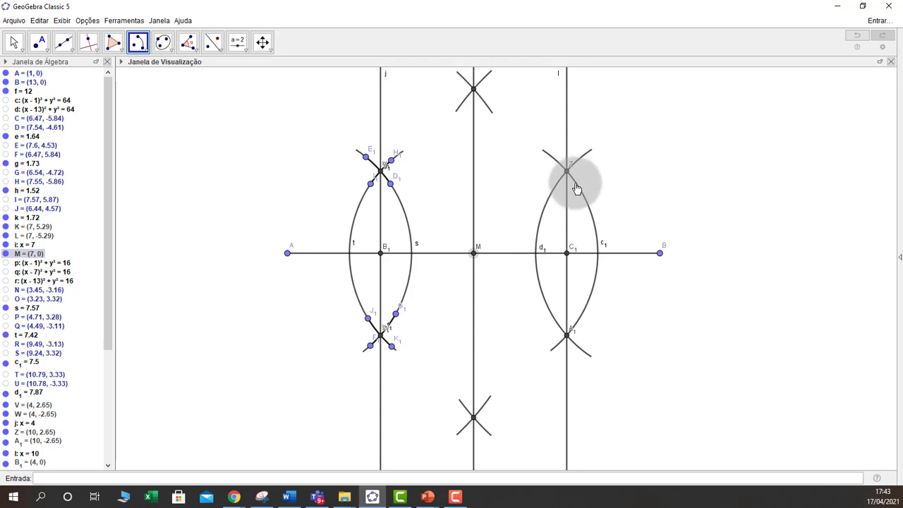
pyautogui.click(578, 187)
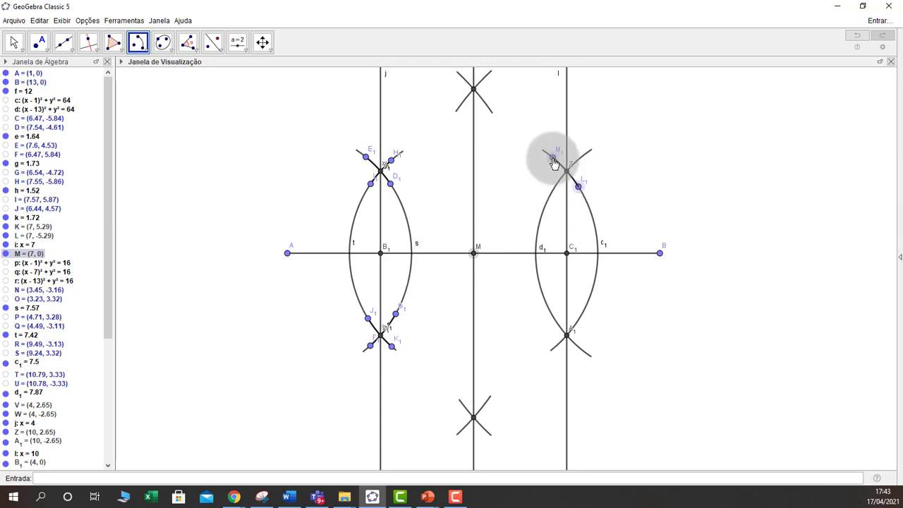
pyautogui.click(475, 252)
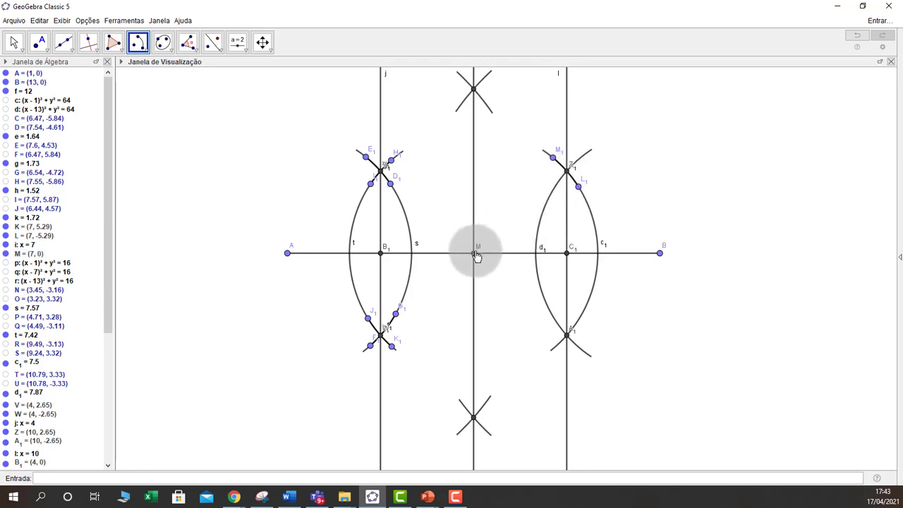
pyautogui.click(557, 346)
pyautogui.click(579, 320)
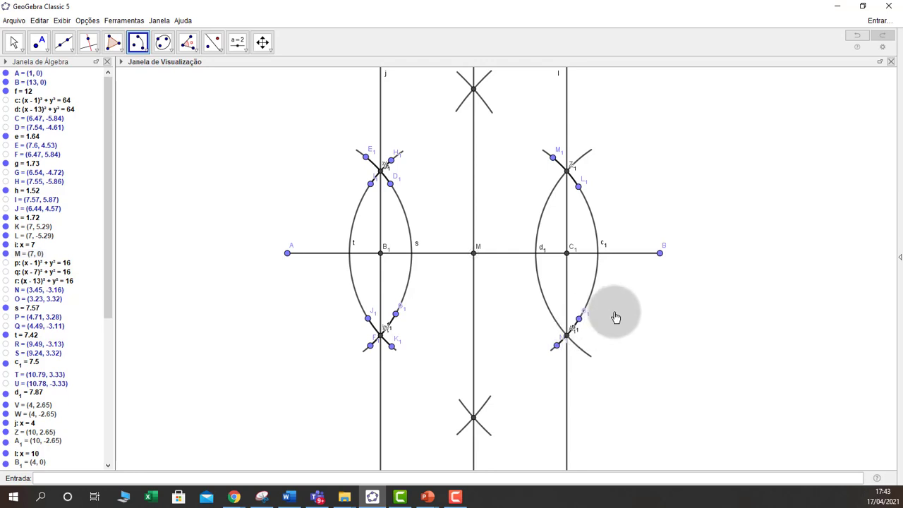
# - Draw two short circular arcs centred at B across the upper and lower arc crossings between M and B
pyautogui.click(661, 253)
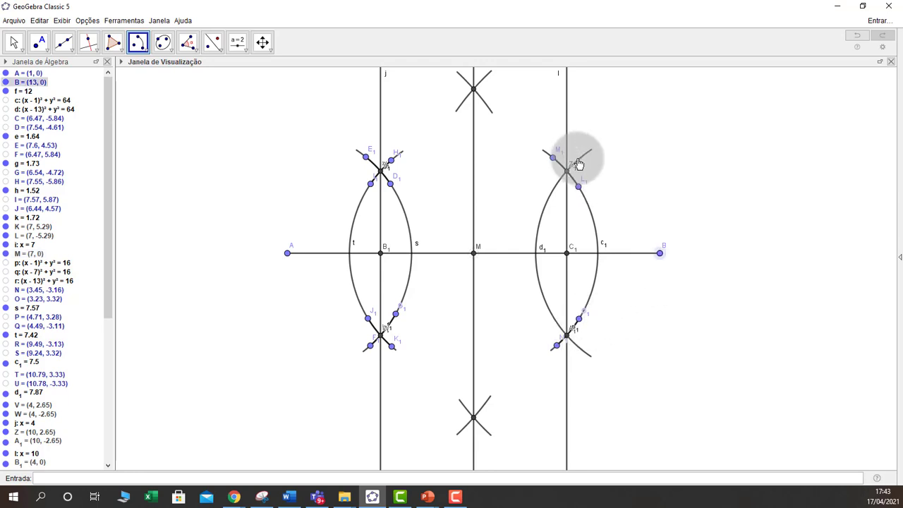
pyautogui.click(558, 186)
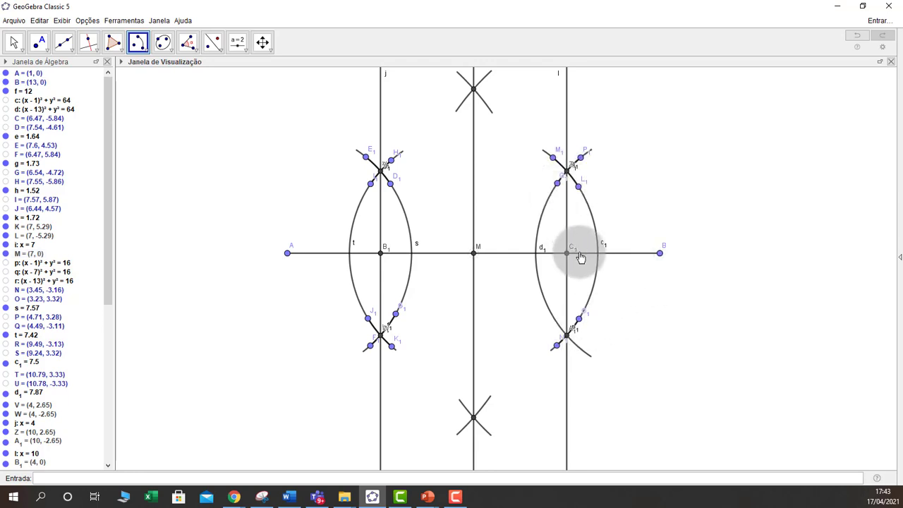
pyautogui.click(660, 253)
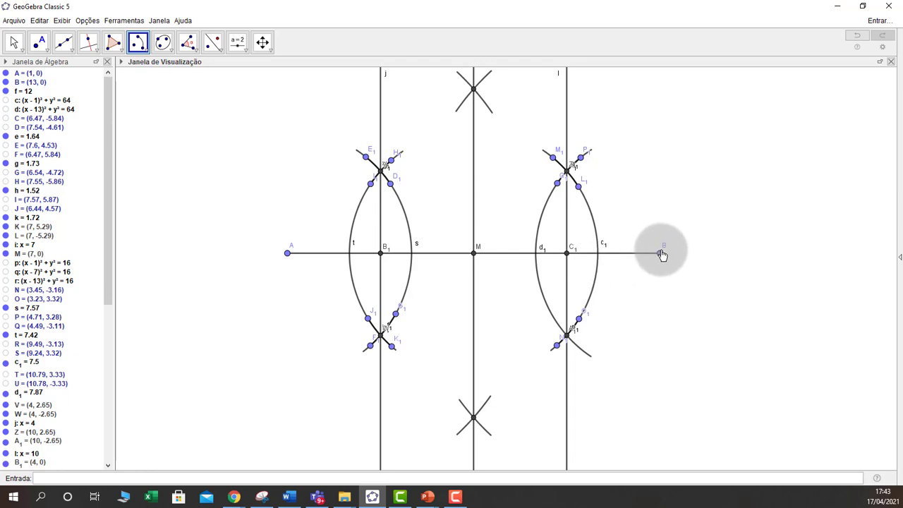
pyautogui.click(554, 318)
pyautogui.click(581, 353)
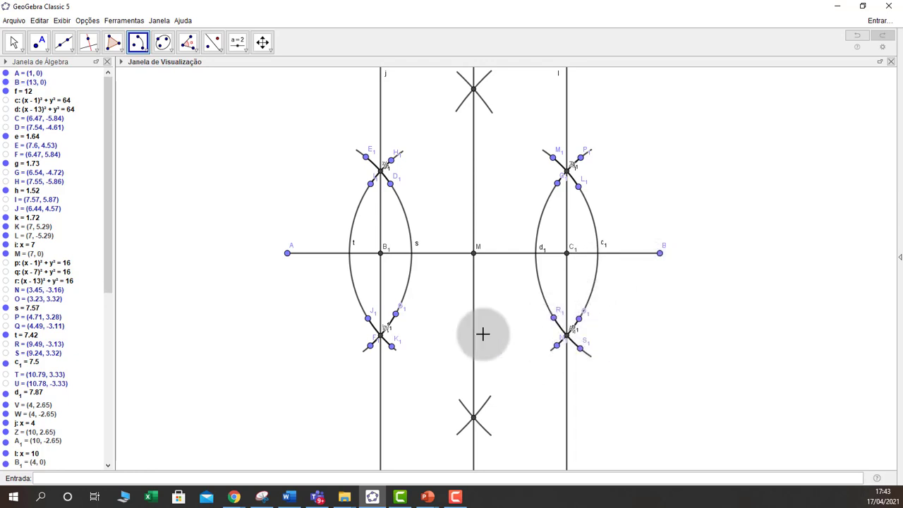
# - Set the colour of the four long construction arcs s, t, c₁ and d₁ to light grey (224, 224, 224)
pyautogui.click(14, 42)
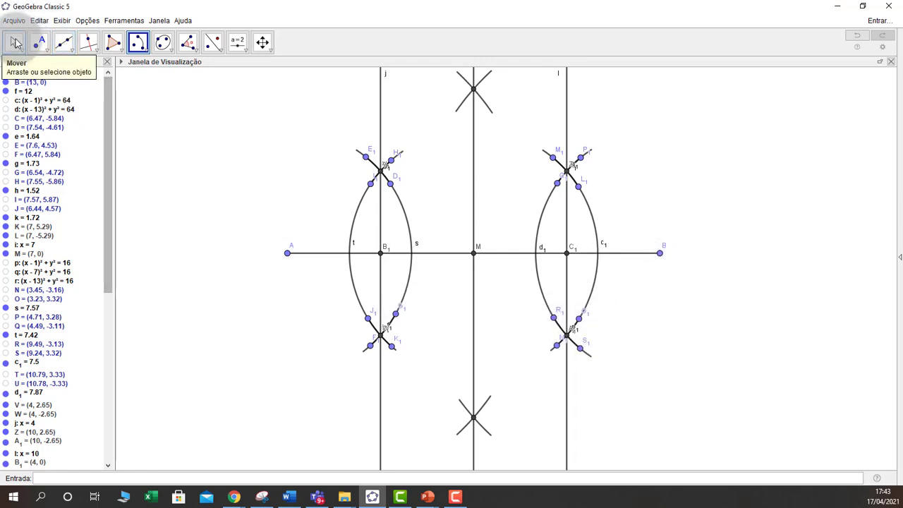
pyautogui.click(353, 216)
pyautogui.keyDown('ctrl'); pyautogui.click(411, 223); pyautogui.keyUp('ctrl')
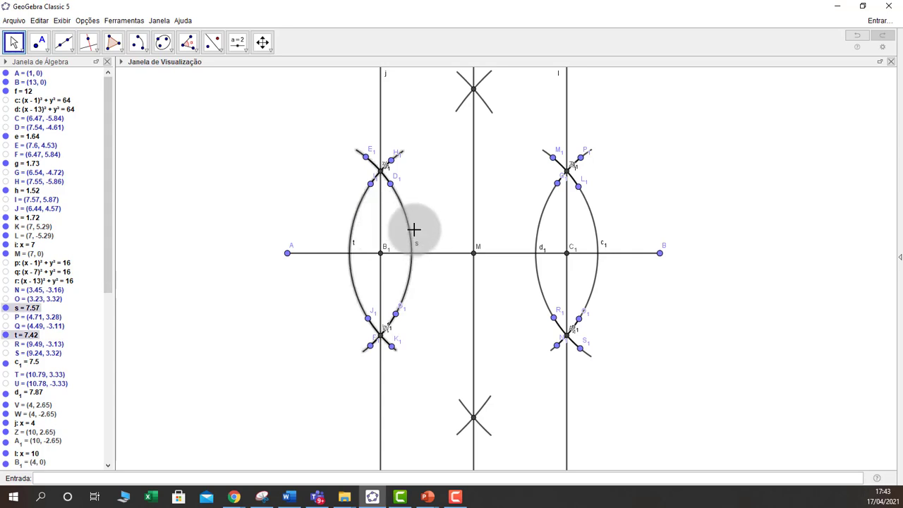
pyautogui.keyDown('ctrl'); pyautogui.click(539, 237); pyautogui.keyUp('ctrl')
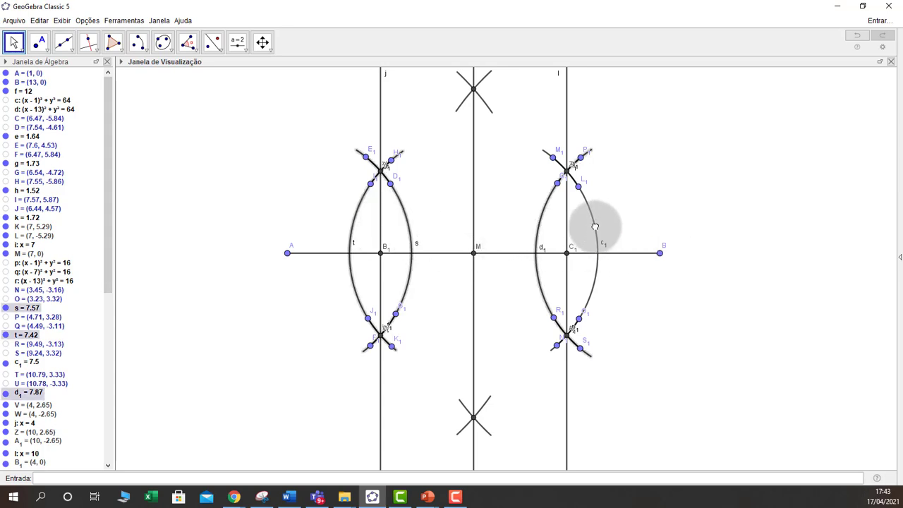
pyautogui.keyDown('ctrl'); pyautogui.click(595, 226); pyautogui.keyUp('ctrl')
pyautogui.rightClick(596, 291)
pyautogui.click(638, 326)
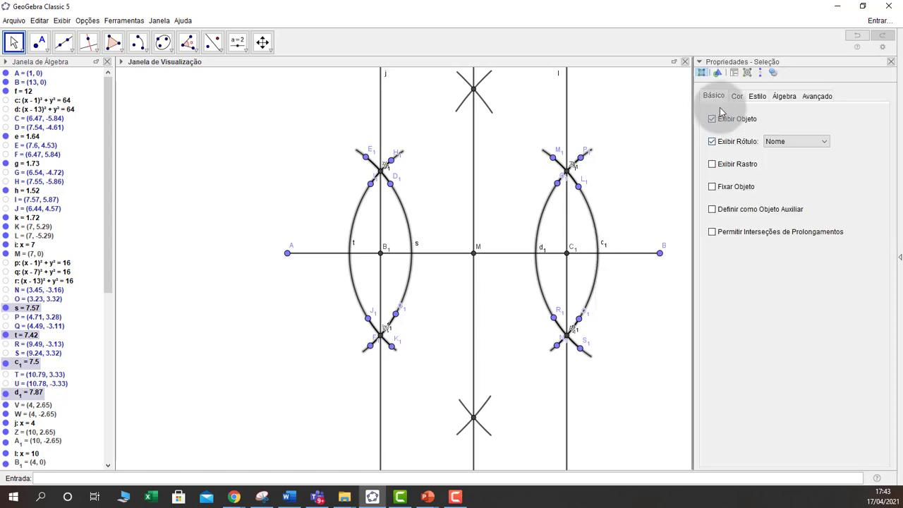
pyautogui.click(737, 96)
pyautogui.click(717, 128)
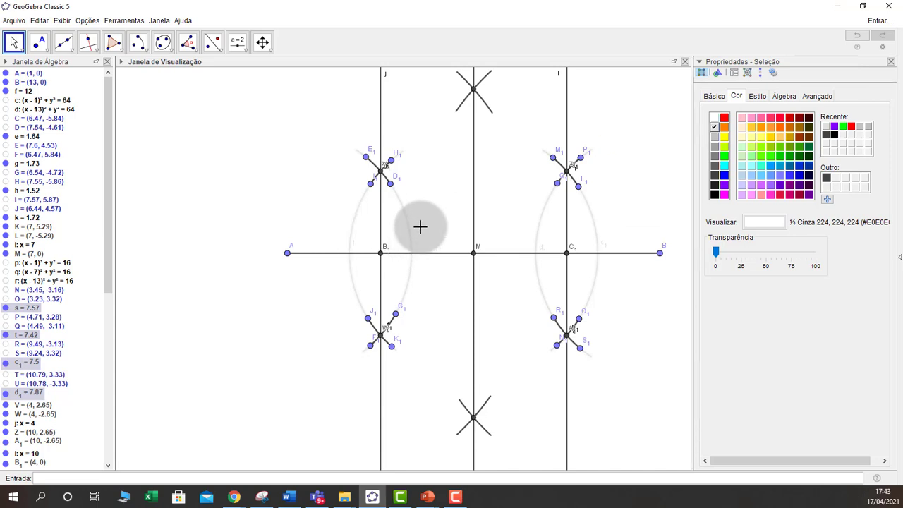
pyautogui.click(891, 61)
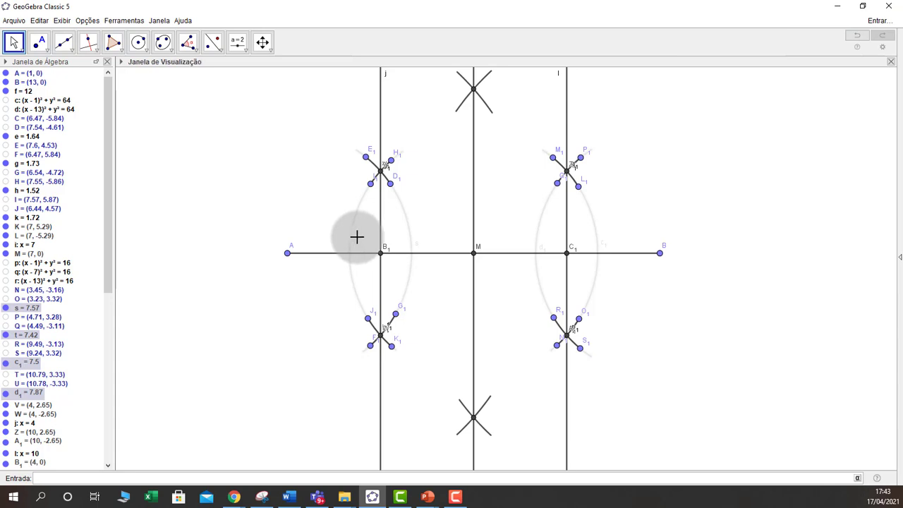
# - Hide the four grey construction arcs together with all the endpoints of the short arcs at the four crossings
pyautogui.click(358, 238)
pyautogui.click(22, 43)
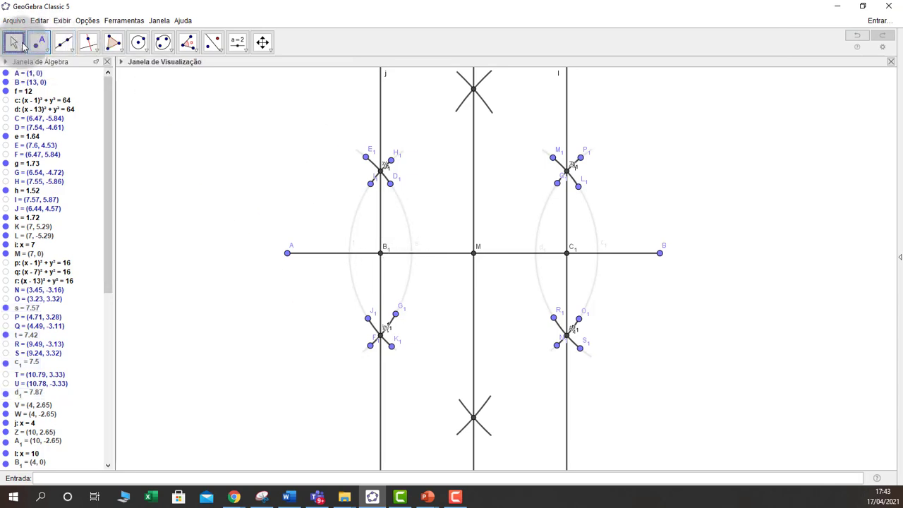
pyautogui.keyDown('ctrl'); pyautogui.click(401, 205); pyautogui.keyUp('ctrl')
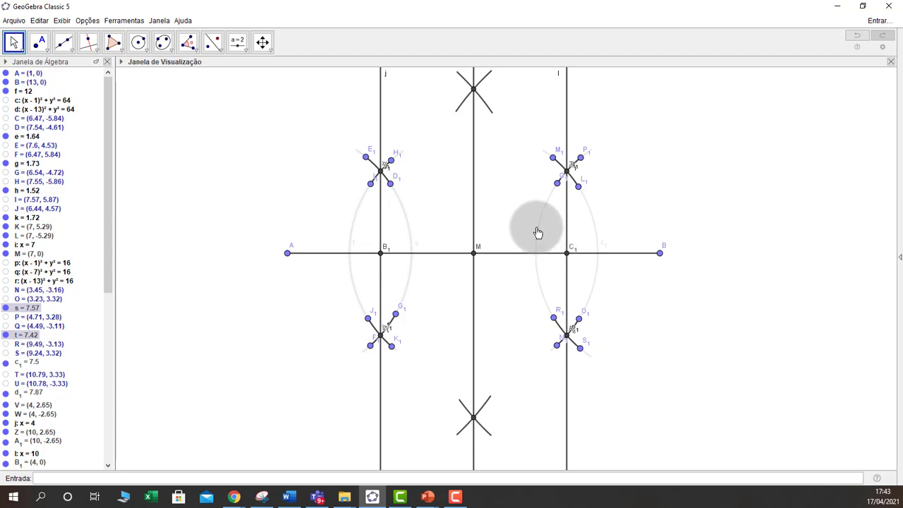
pyautogui.keyDown('ctrl'); pyautogui.click(538, 233); pyautogui.keyUp('ctrl')
pyautogui.keyDown('ctrl'); pyautogui.click(594, 224); pyautogui.keyUp('ctrl')
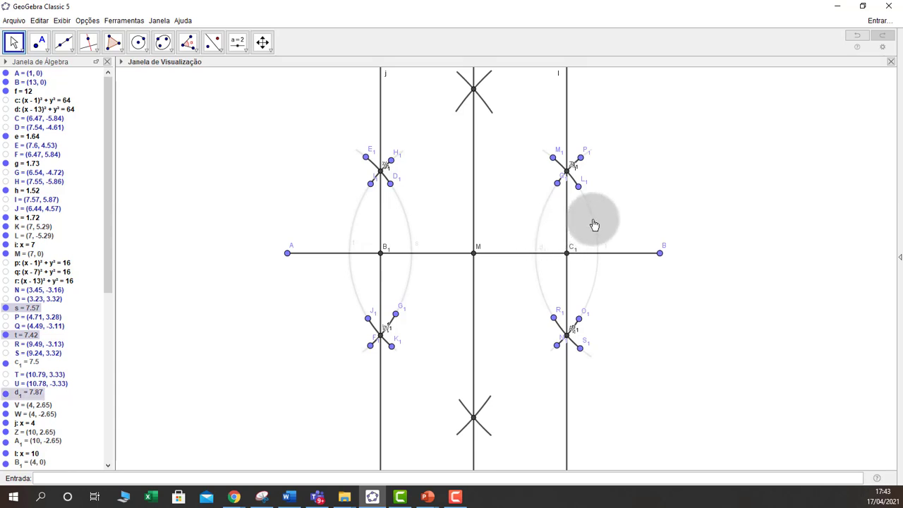
pyautogui.keyDown('ctrl'); pyautogui.click(368, 159); pyautogui.keyUp('ctrl')
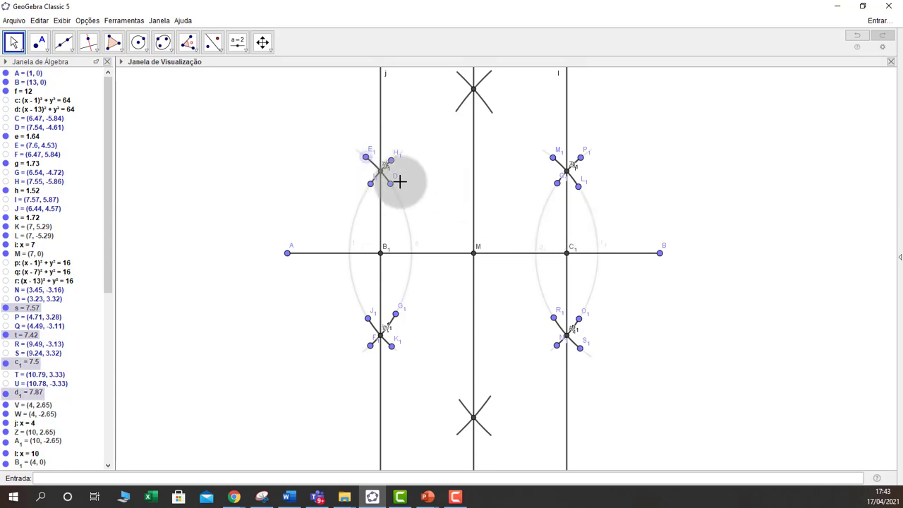
pyautogui.keyDown('ctrl'); pyautogui.click(372, 183); pyautogui.keyUp('ctrl')
pyautogui.keyDown('ctrl'); pyautogui.click(391, 183); pyautogui.keyUp('ctrl')
pyautogui.keyDown('ctrl'); pyautogui.click(392, 161); pyautogui.keyUp('ctrl')
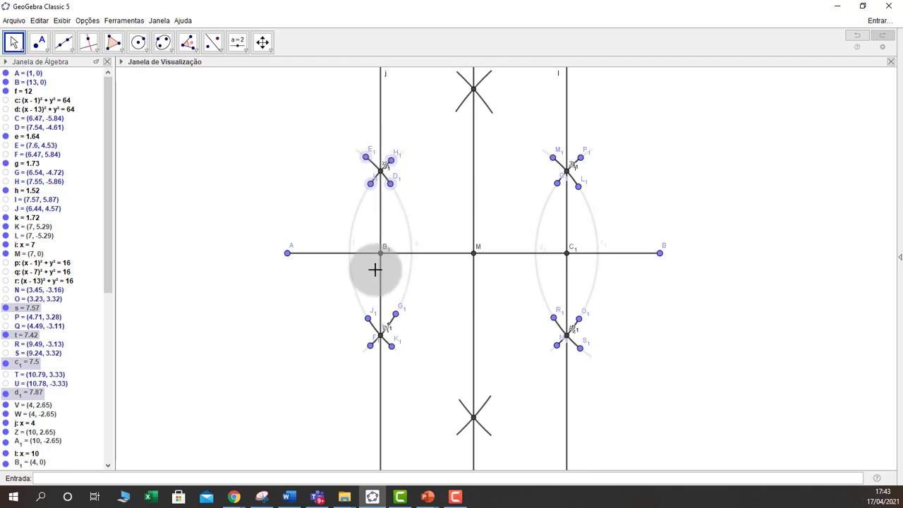
pyautogui.keyDown('ctrl'); pyautogui.click(368, 319); pyautogui.keyUp('ctrl')
pyautogui.keyDown('ctrl'); pyautogui.click(395, 314); pyautogui.keyUp('ctrl')
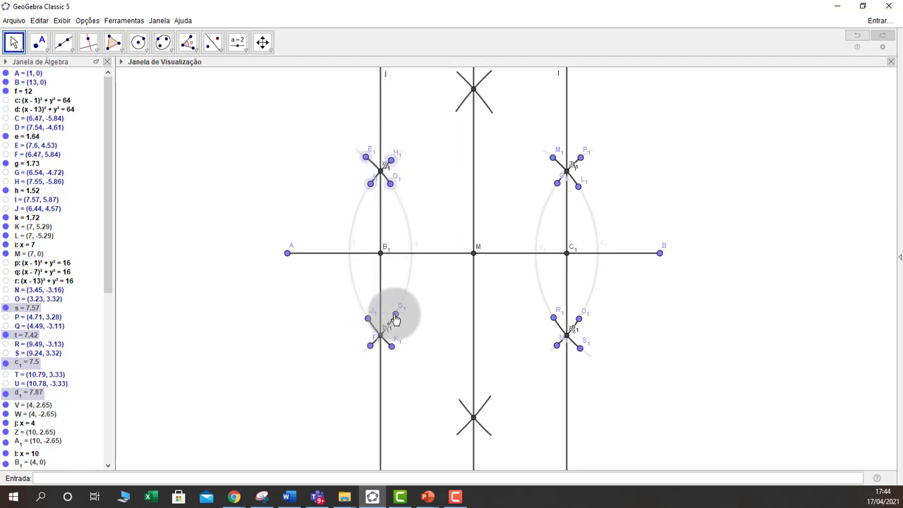
pyautogui.keyDown('ctrl'); pyautogui.click(370, 346); pyautogui.keyUp('ctrl')
pyautogui.keyDown('ctrl'); pyautogui.click(392, 346); pyautogui.keyUp('ctrl')
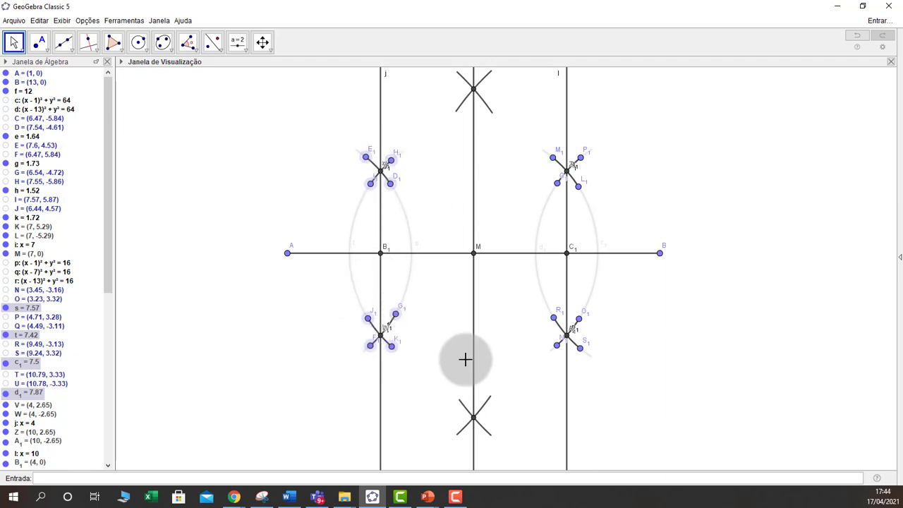
pyautogui.keyDown('ctrl'); pyautogui.click(580, 350); pyautogui.keyUp('ctrl')
pyautogui.keyDown('ctrl'); pyautogui.click(557, 346); pyautogui.keyUp('ctrl')
pyautogui.keyDown('ctrl'); pyautogui.click(554, 319); pyautogui.keyUp('ctrl')
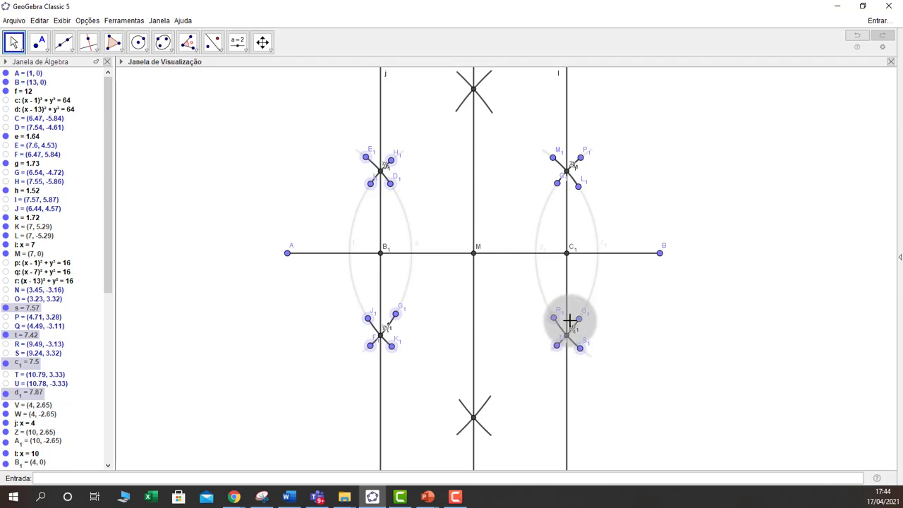
pyautogui.keyDown('ctrl'); pyautogui.click(583, 185); pyautogui.keyUp('ctrl')
pyautogui.keyDown('ctrl'); pyautogui.click(566, 185); pyautogui.keyUp('ctrl')
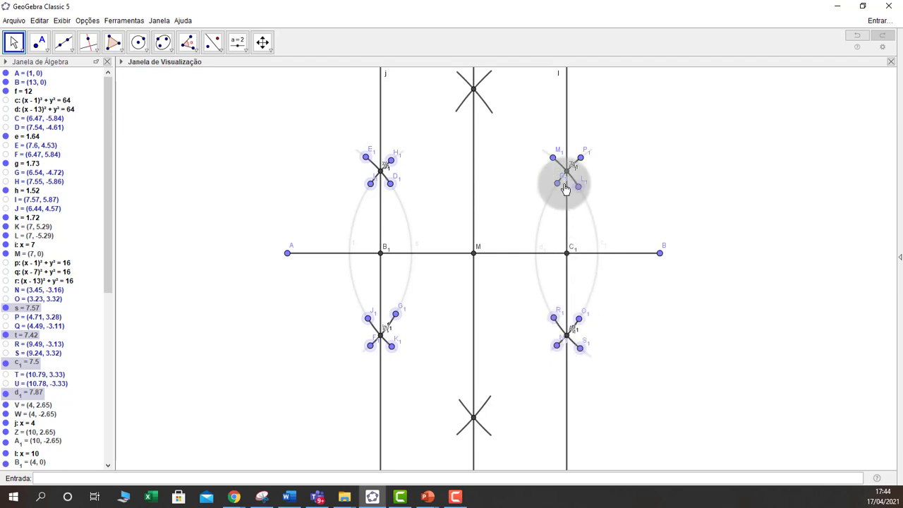
pyautogui.keyDown('ctrl'); pyautogui.click(554, 157); pyautogui.keyUp('ctrl')
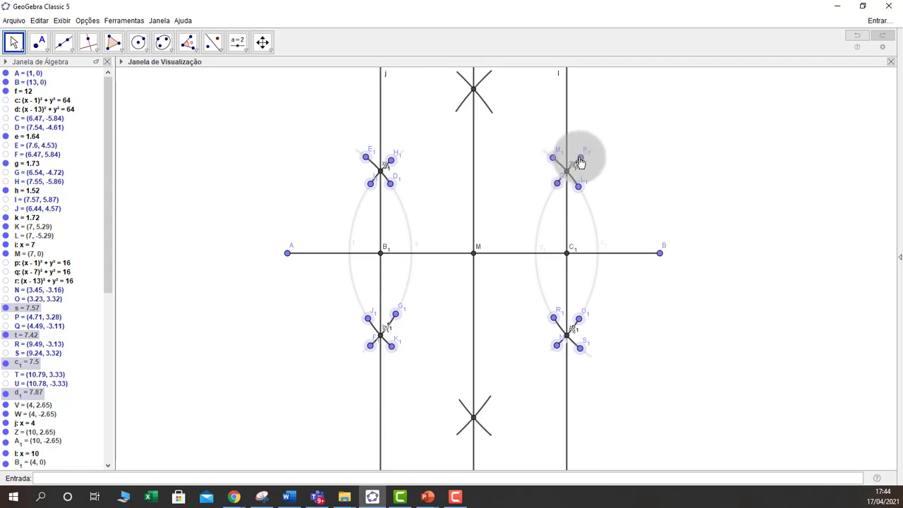
pyautogui.rightClick(578, 157)
pyautogui.click(611, 189)
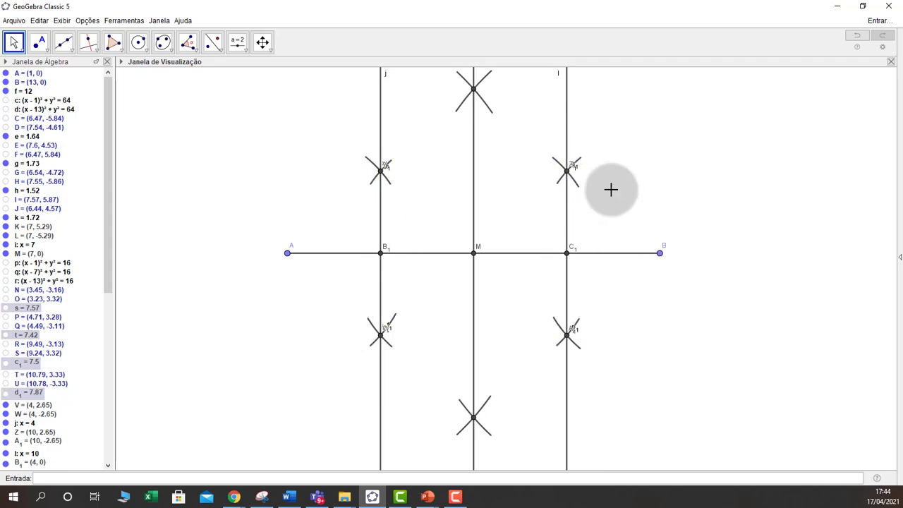
# - Hide the labels of the short arcs and of the crossing points V, W, Z and A₁
pyautogui.click(369, 163)
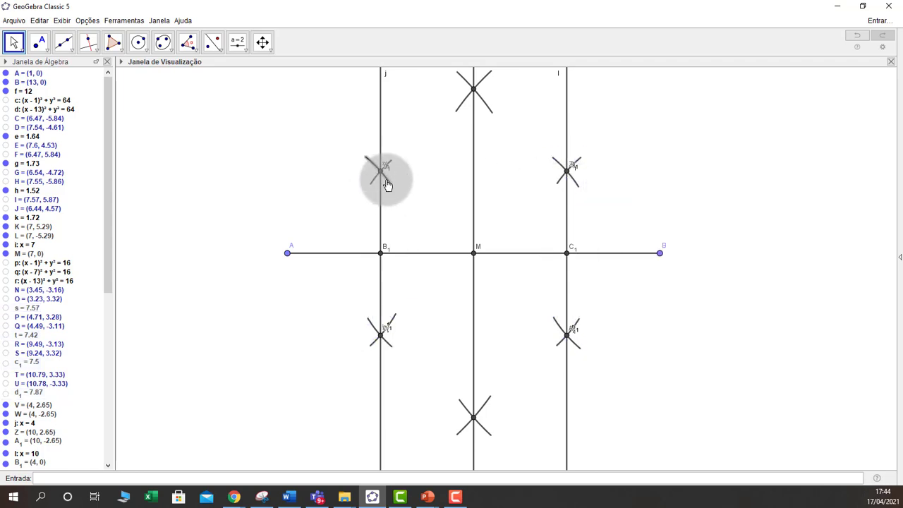
pyautogui.keyDown('ctrl'); pyautogui.click(391, 168); pyautogui.keyUp('ctrl')
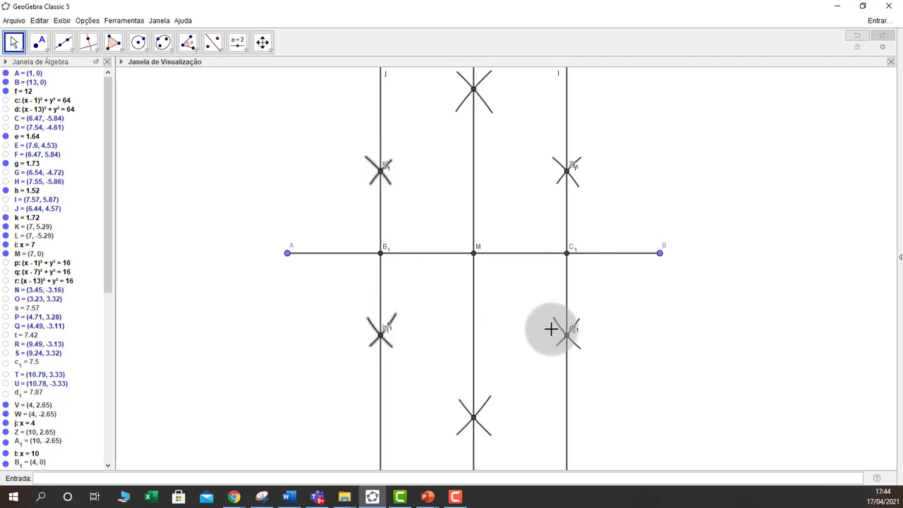
pyautogui.click(570, 169)
pyautogui.keyDown('ctrl'); pyautogui.click(382, 173); pyautogui.keyUp('ctrl')
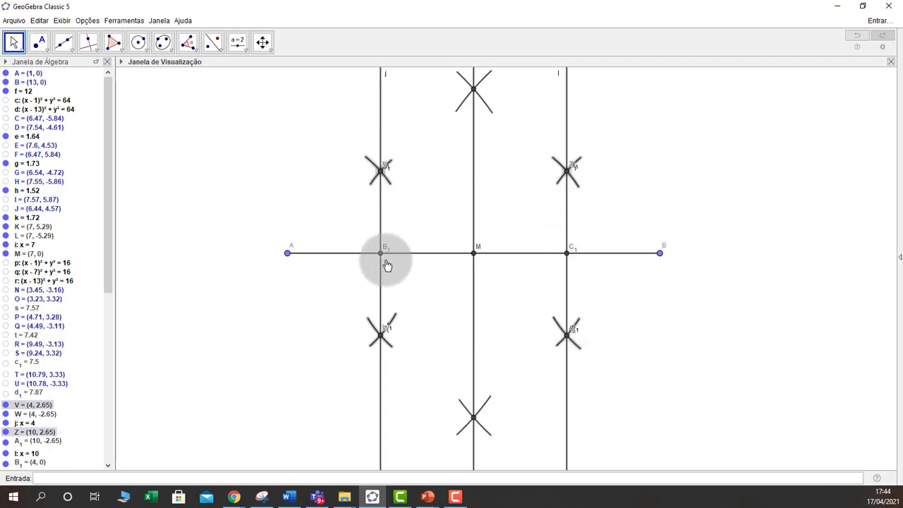
pyautogui.keyDown('ctrl'); pyautogui.click(381, 336); pyautogui.keyUp('ctrl')
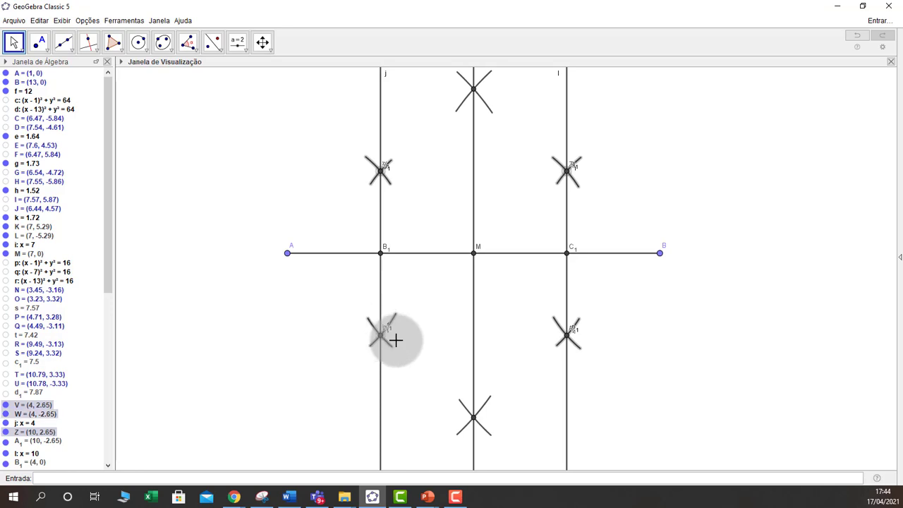
pyautogui.rightClick(565, 333)
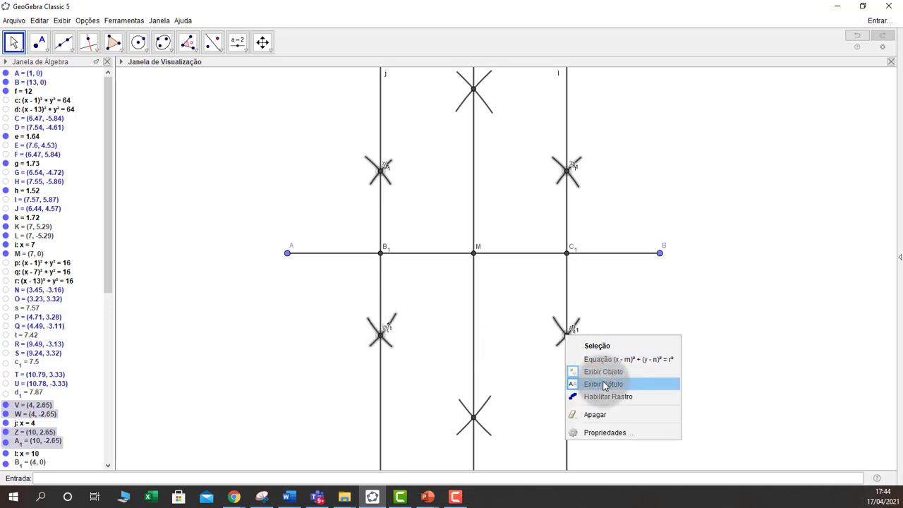
pyautogui.click(605, 385)
pyautogui.click(730, 238)
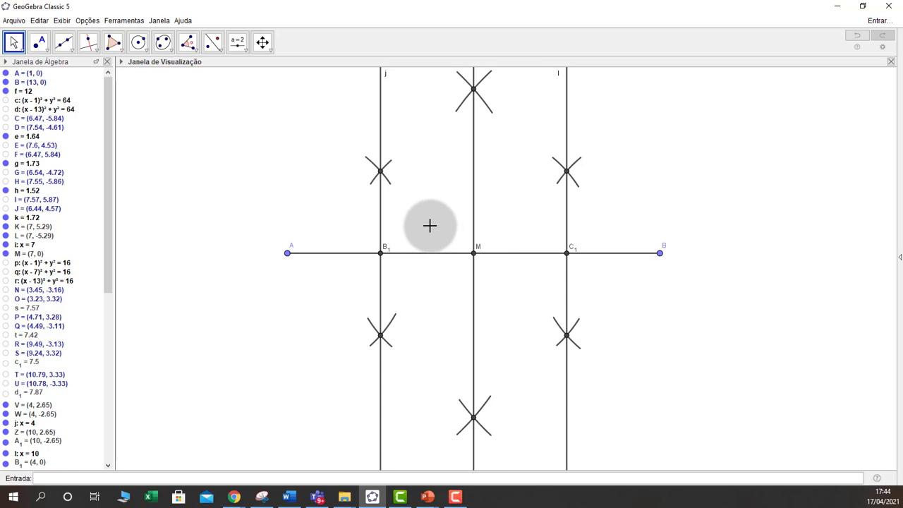
# - Draw four consecutive segments along AB: A to B₁, B₁ to M, M to C₁, and C₁ to B
pyautogui.click(71, 55)
pyautogui.click(61, 88)
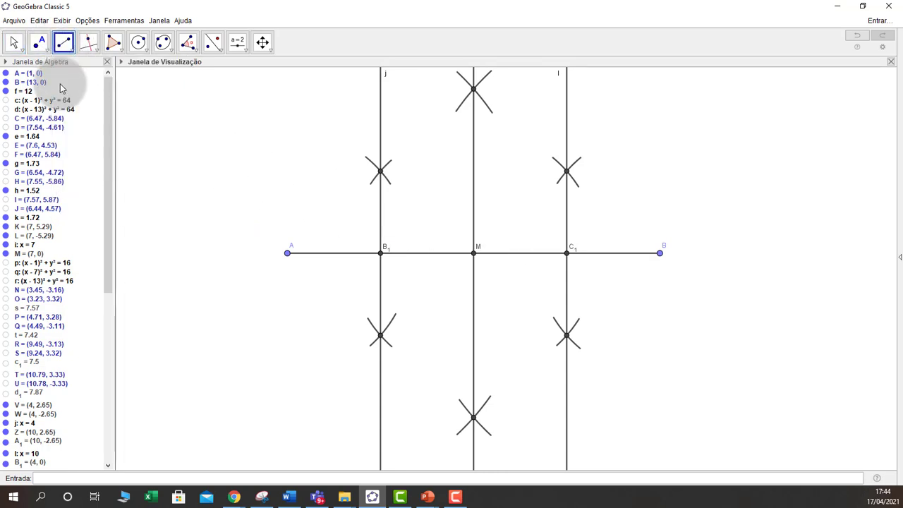
pyautogui.click(63, 44)
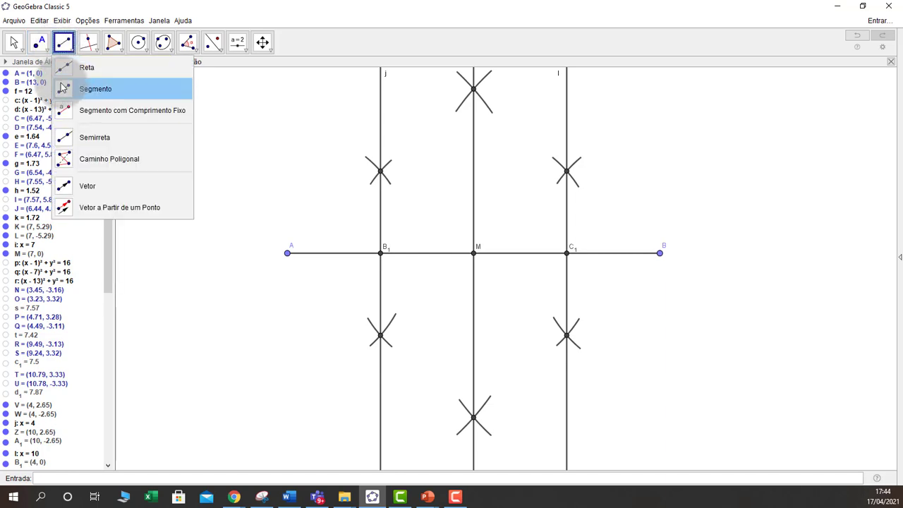
pyautogui.click(61, 89)
pyautogui.click(288, 256)
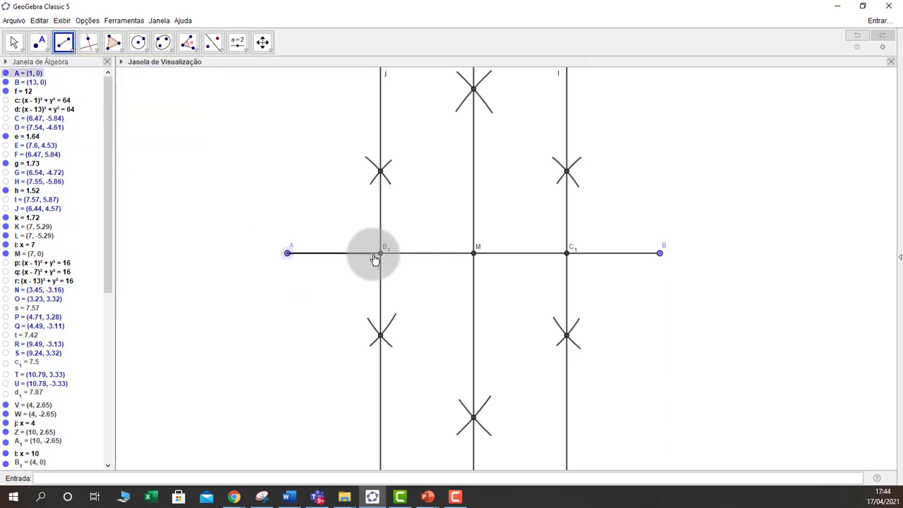
pyautogui.click(381, 260)
pyautogui.moveTo(381, 260)
pyautogui.mouseDown()
pyautogui.moveTo(566, 265)
pyautogui.moveTo(659, 252)
pyautogui.mouseUp()
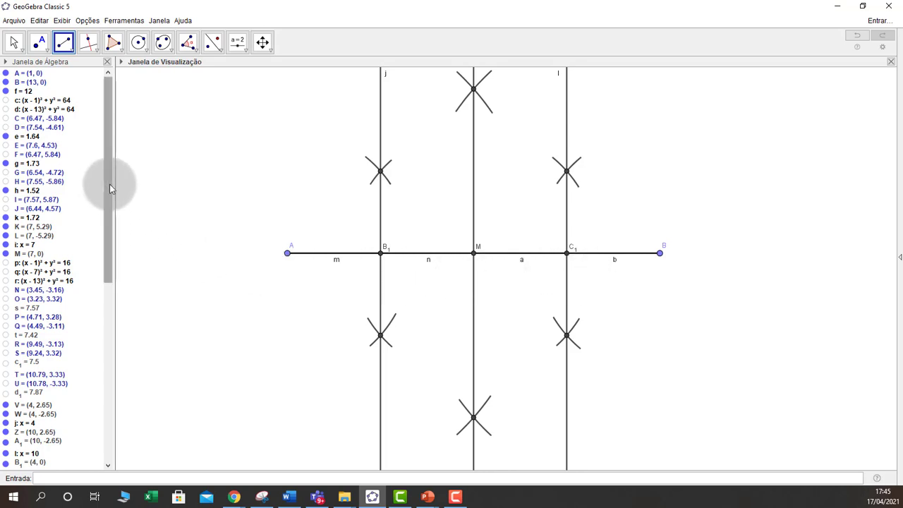
# - Set the colour of segment m, between A and B₁, to red (255, 0, 0)
pyautogui.moveTo(111, 188); pyautogui.dragTo(118, 407)
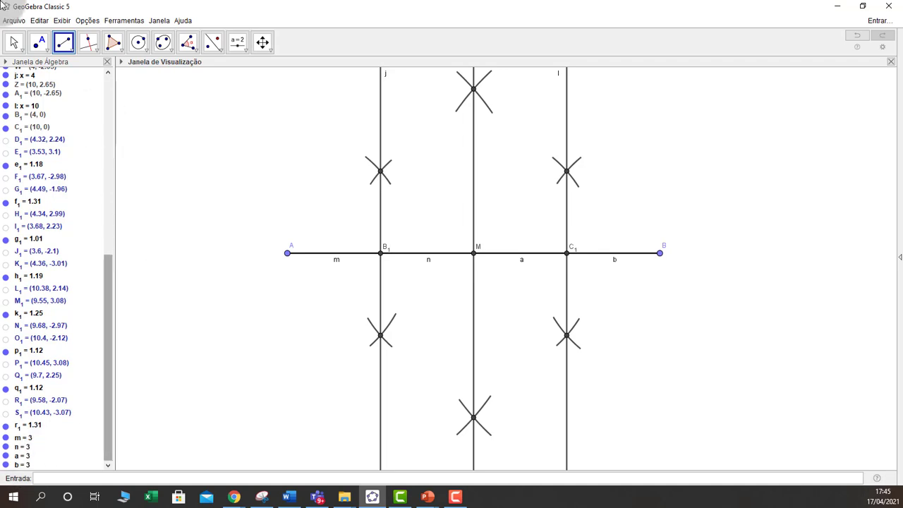
pyautogui.click(13, 42)
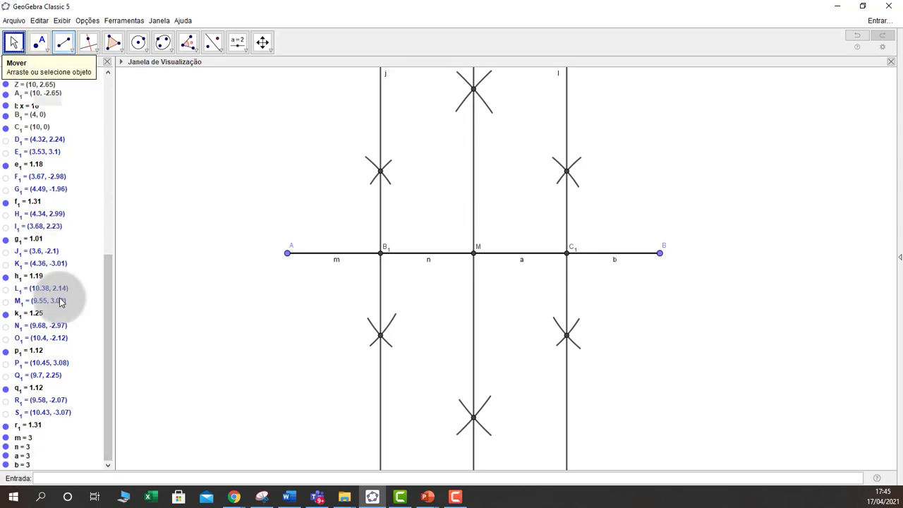
pyautogui.rightClick(23, 438)
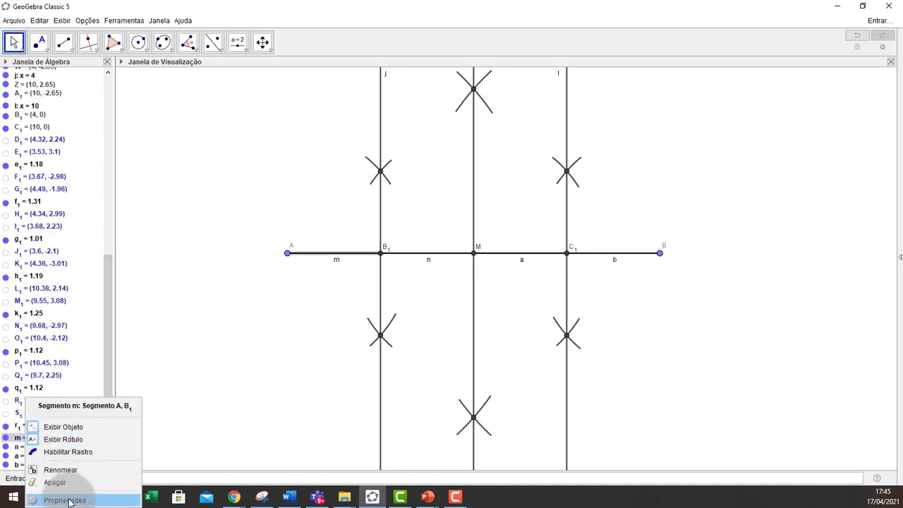
pyautogui.click(106, 501)
pyautogui.click(723, 117)
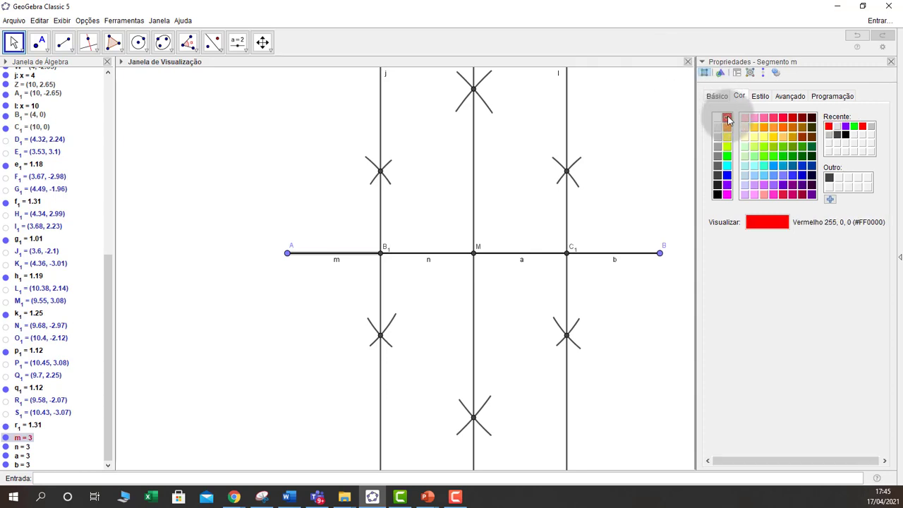
# - Hide the label of the red segment m between A and B₁
pyautogui.click(762, 96)
pyautogui.click(720, 98)
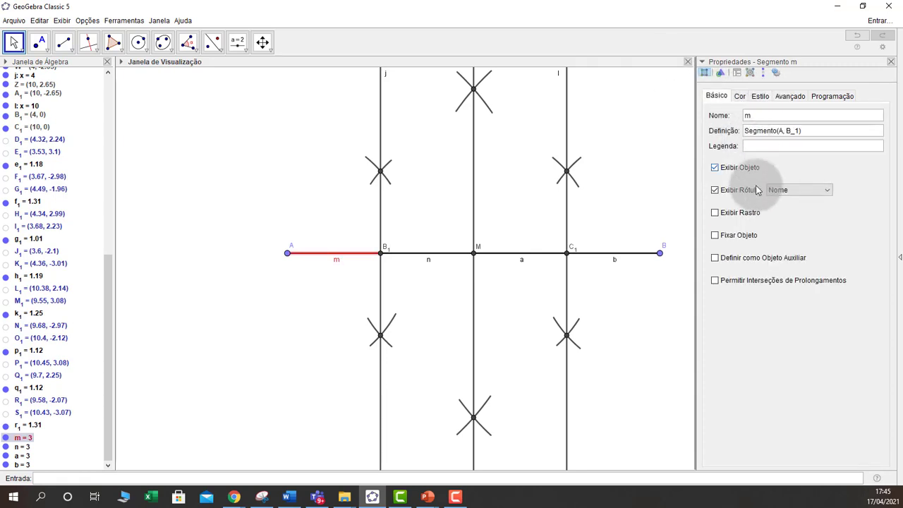
pyautogui.click(715, 191)
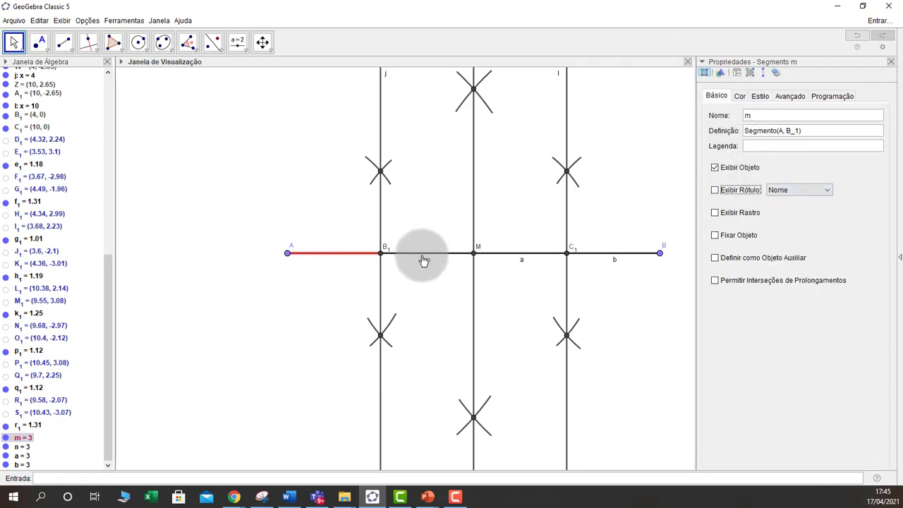
# - Set the colour of segment n, between B₁ and M, to blue (0, 0, 255) and hide its label
pyautogui.click(24, 449)
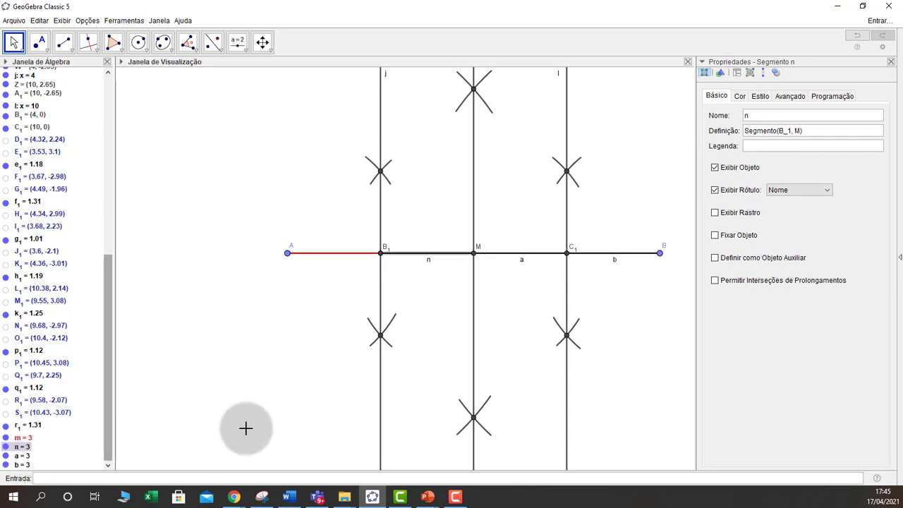
pyautogui.click(739, 96)
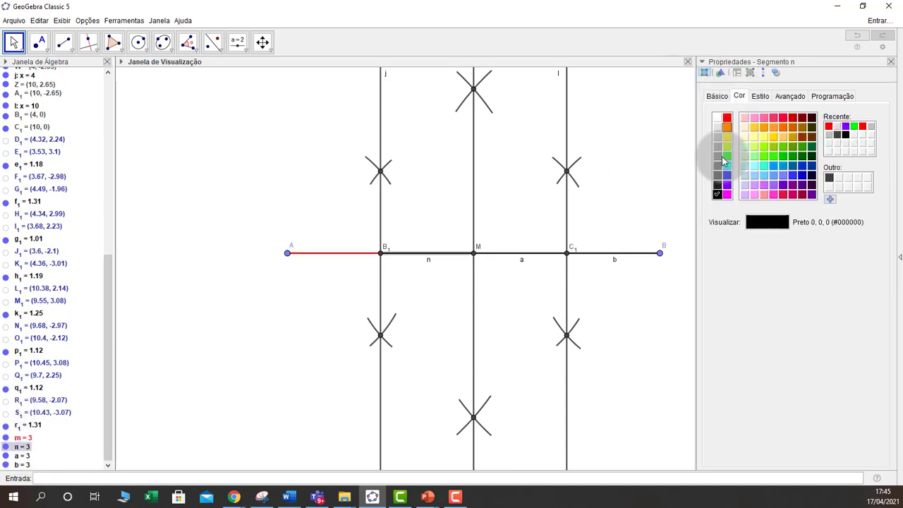
pyautogui.click(727, 175)
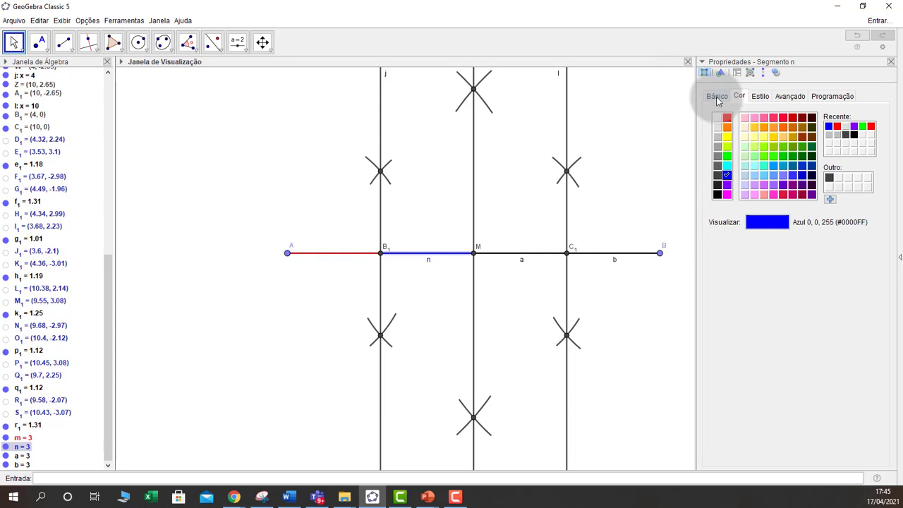
pyautogui.click(718, 96)
pyautogui.click(718, 192)
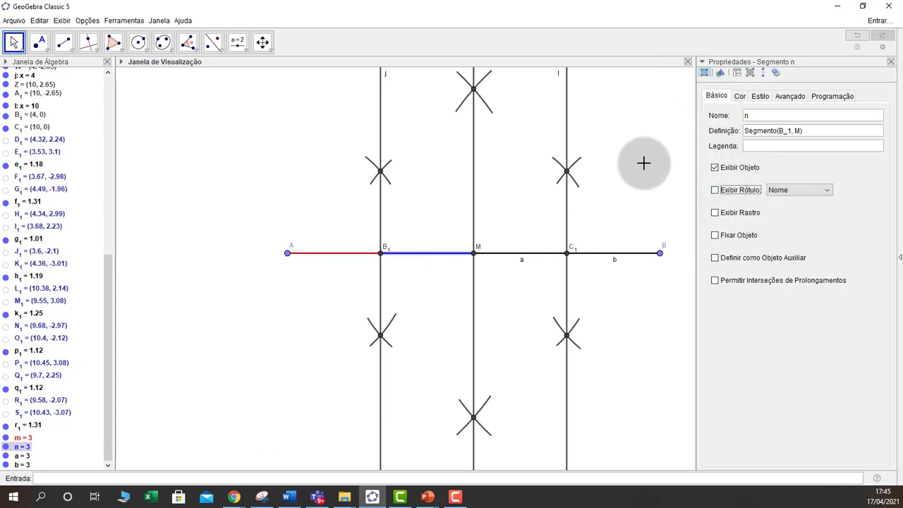
# - Set the colour of segment a, between M and C₁, to green and hide its label
pyautogui.click(28, 456)
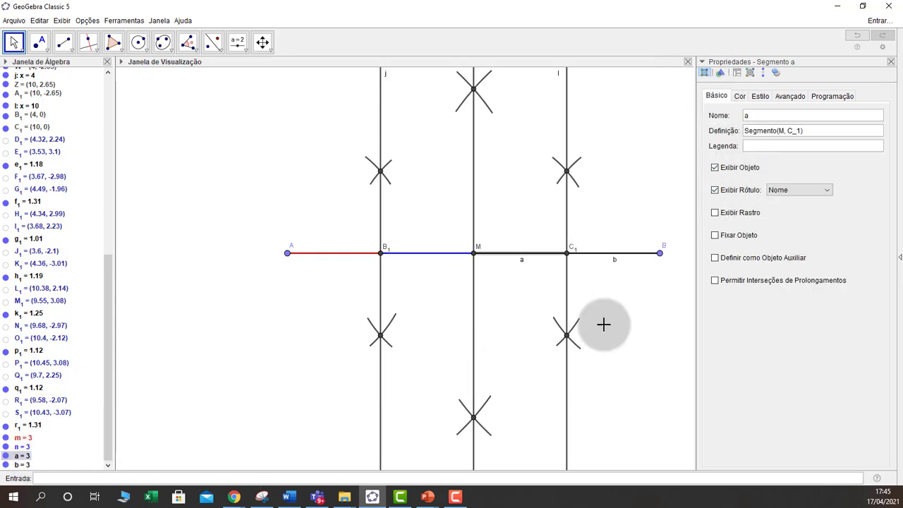
pyautogui.click(739, 96)
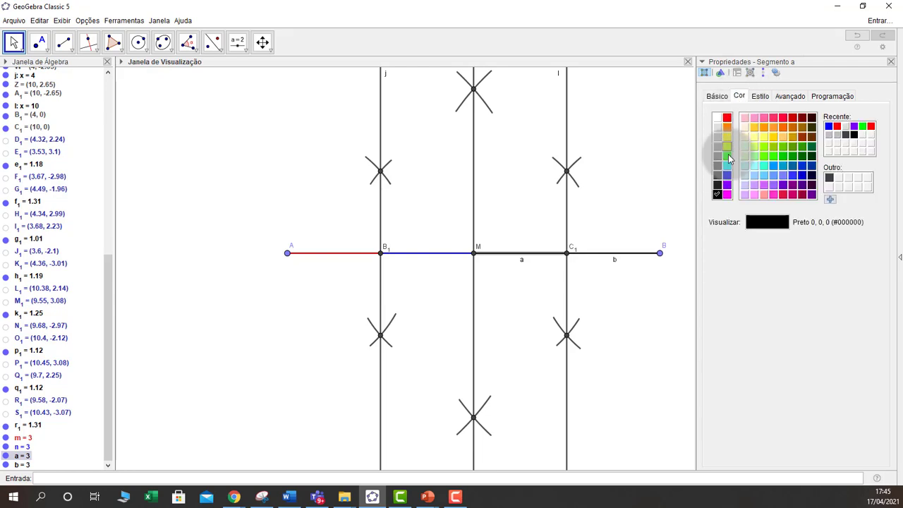
pyautogui.click(783, 156)
pyautogui.click(718, 95)
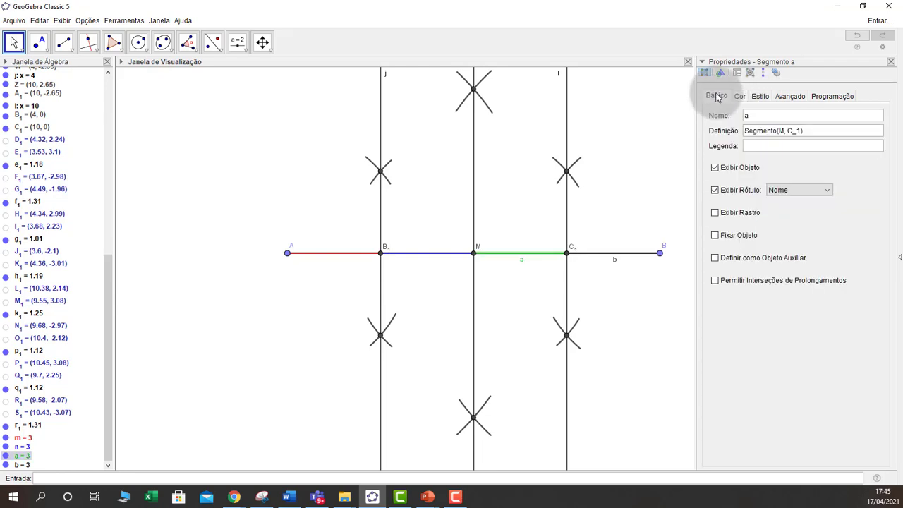
pyautogui.click(716, 192)
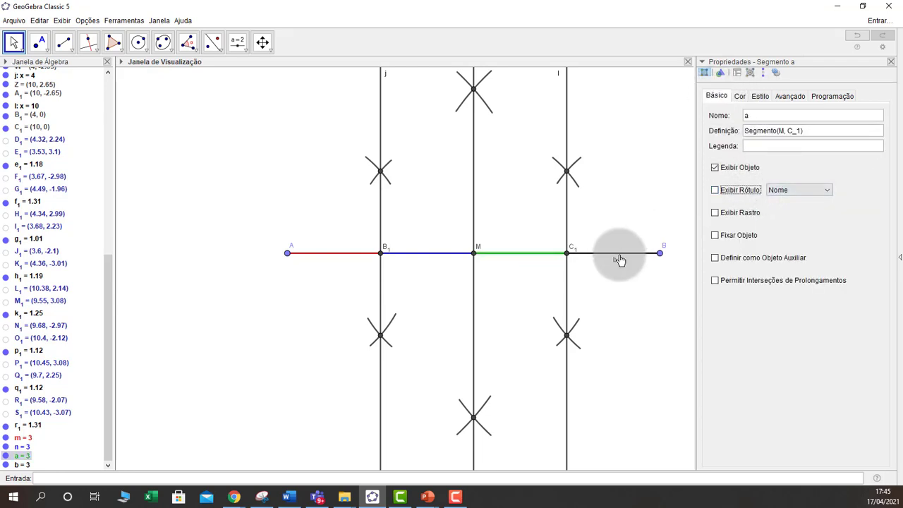
# - Set the colour of segment b, between C₁ and B, to purple, hide its label and close the object properties
pyautogui.click(25, 465)
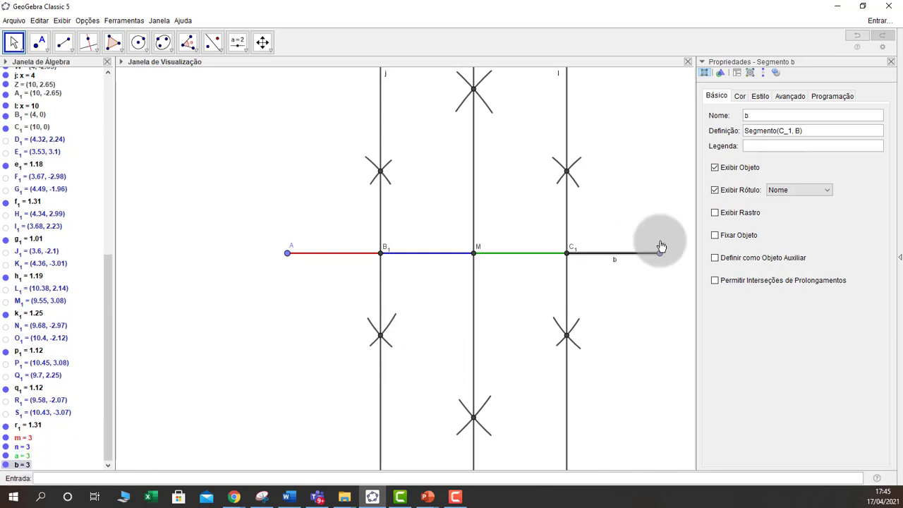
pyautogui.click(740, 96)
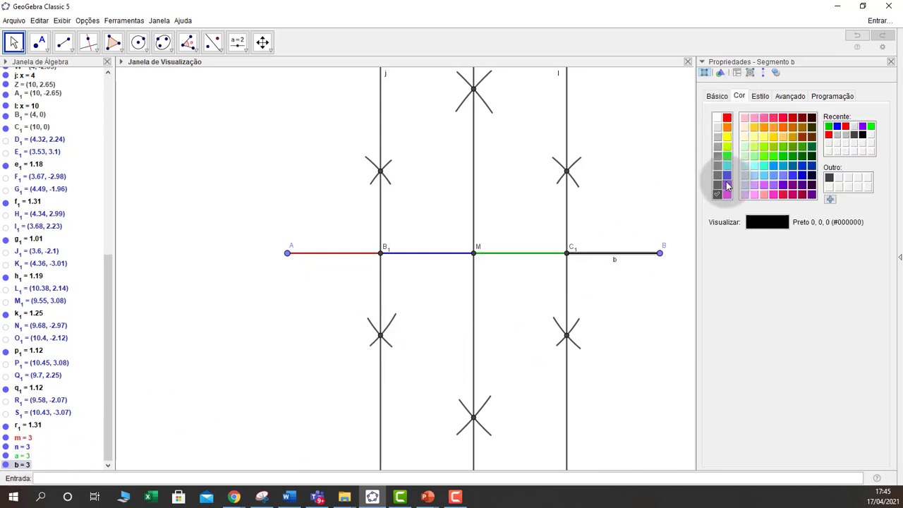
pyautogui.click(727, 185)
pyautogui.click(718, 97)
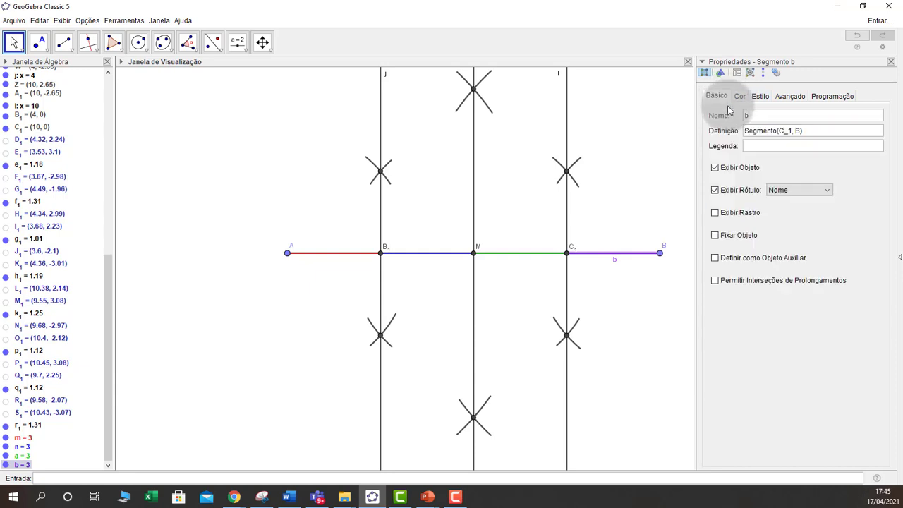
pyautogui.click(891, 62)
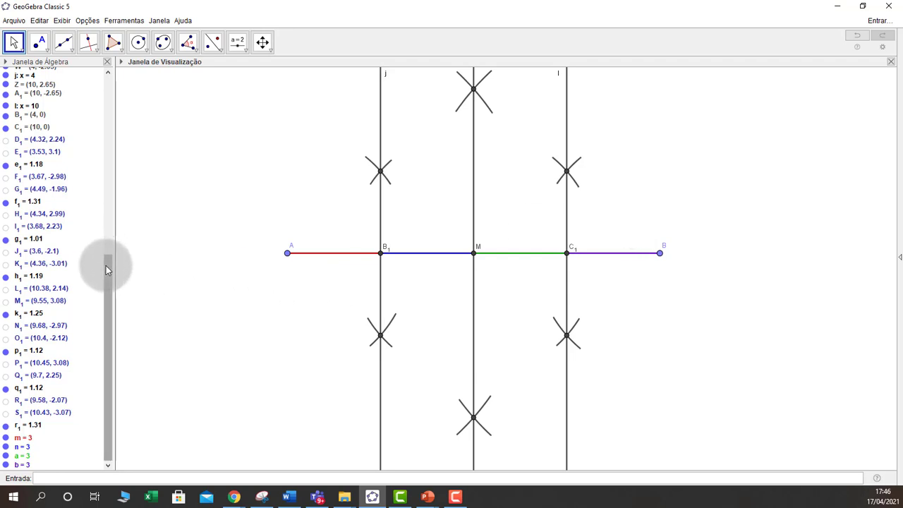
# - Show the large circles c and d centred at A and B again, with the short-arc endpoints C to J
pyautogui.moveTo(105, 266); pyautogui.dragTo(120, 36)
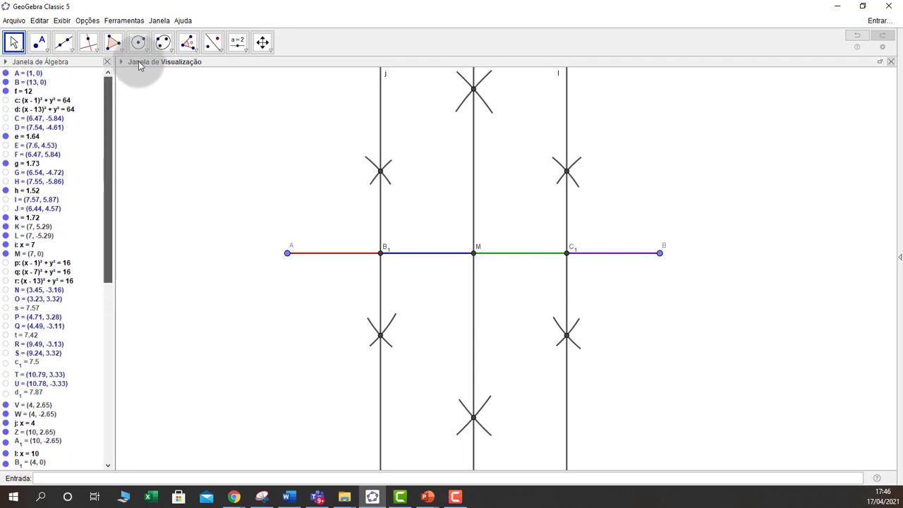
pyautogui.click(7, 100)
pyautogui.click(6, 109)
pyautogui.click(7, 119)
pyautogui.click(7, 127)
pyautogui.click(6, 145)
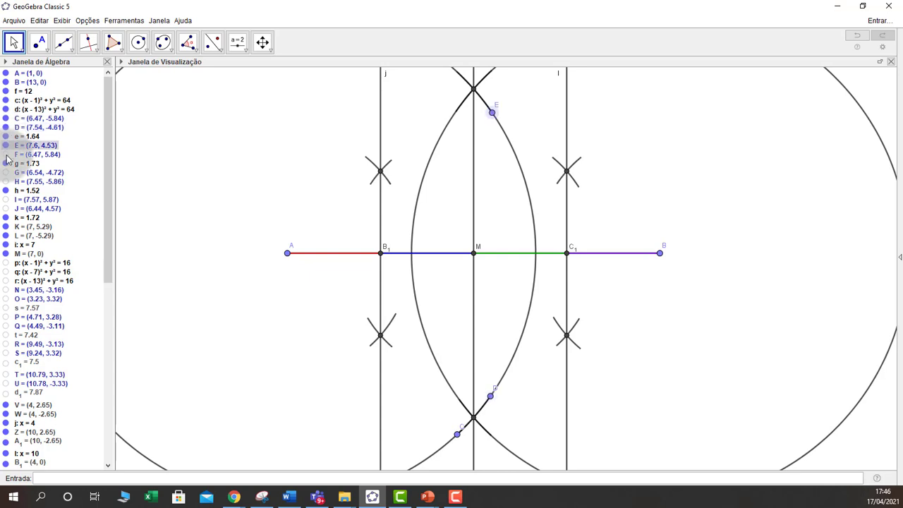
pyautogui.click(7, 172)
pyautogui.click(6, 181)
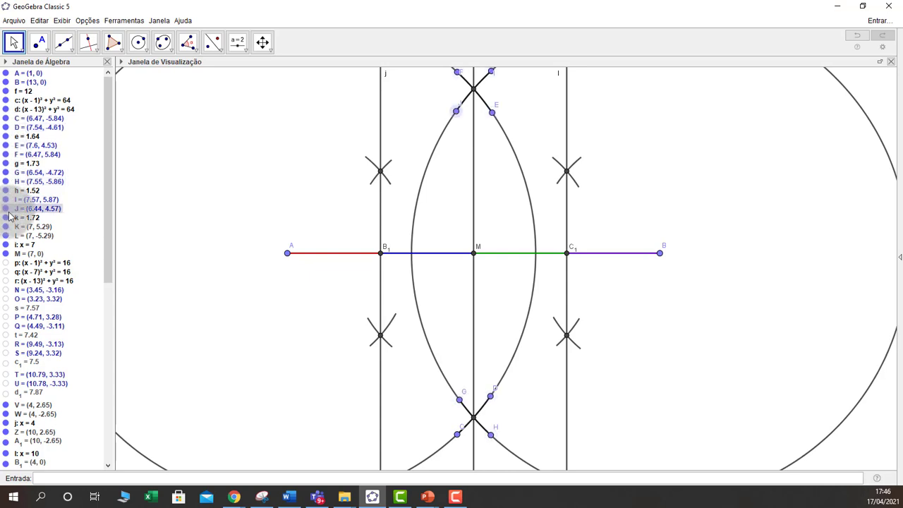
# - Show the smaller circles p, q and r centred at A, M and B
pyautogui.scroll(-2, 9, 217)
pyautogui.click(7, 208)
pyautogui.click(6, 217)
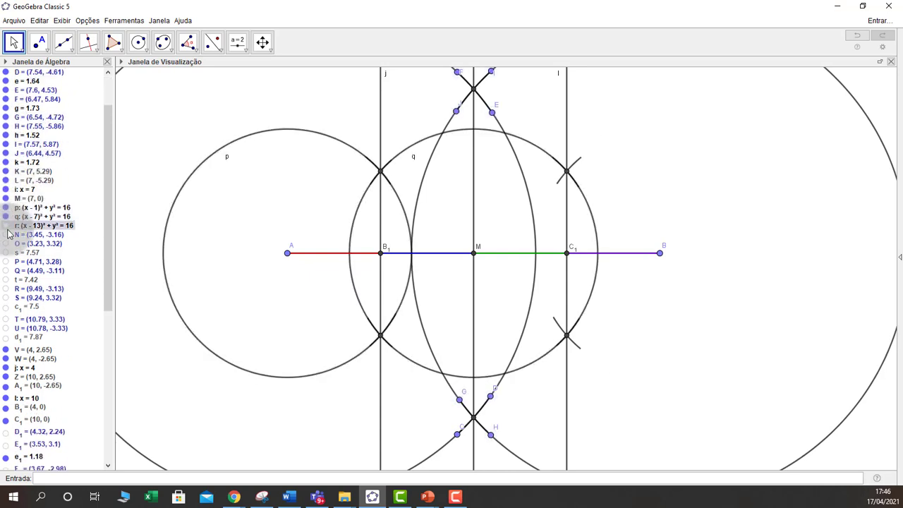
pyautogui.click(6, 226)
# - Show the four grey construction arcs s, t, c₁ and d₁ together with their endpoints N to U
pyautogui.click(7, 235)
pyautogui.click(6, 244)
pyautogui.click(7, 261)
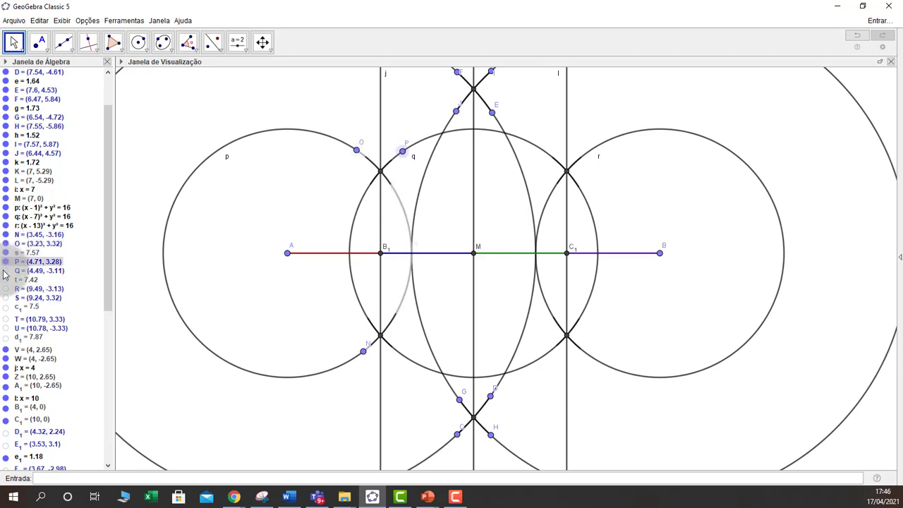
pyautogui.click(7, 271)
pyautogui.click(7, 298)
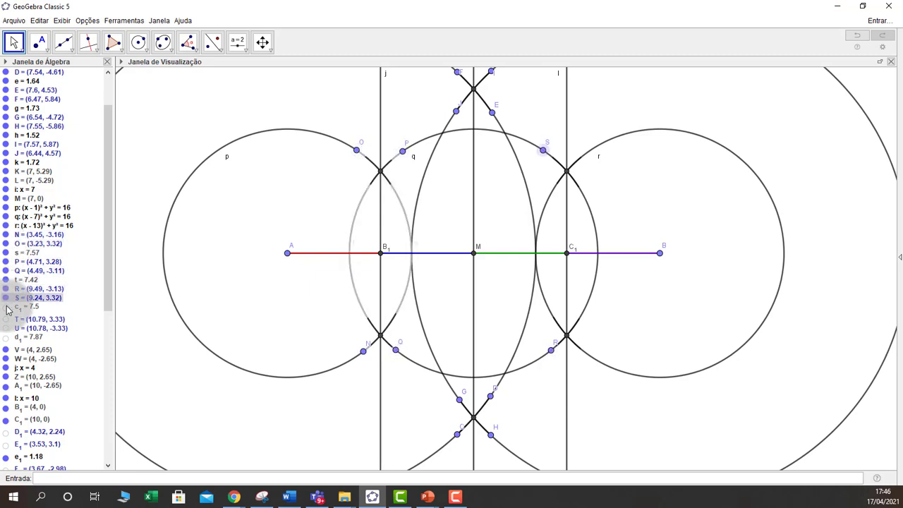
pyautogui.click(6, 319)
pyautogui.click(7, 328)
pyautogui.click(7, 338)
# - Show the short-arc endpoints D₁ to K₁ around the two crossings on line j
pyautogui.scroll(-8, 73, 256)
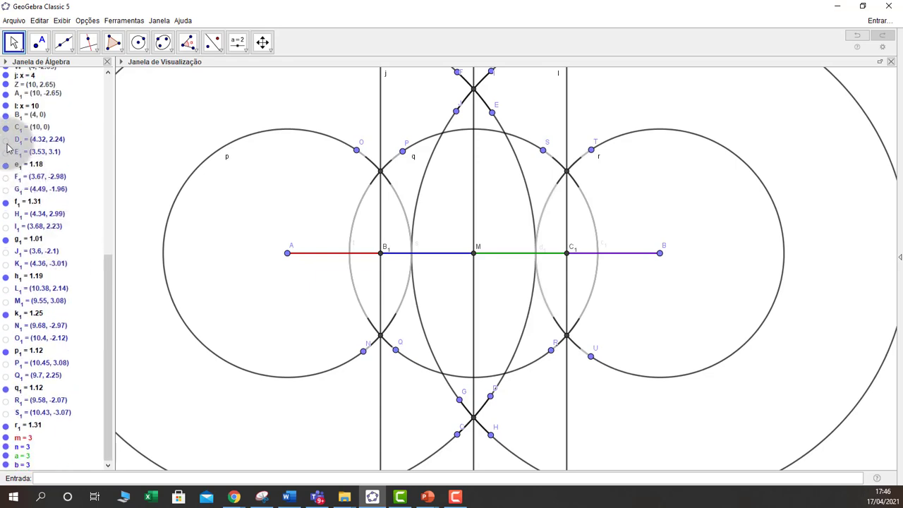
pyautogui.click(6, 153)
pyautogui.click(6, 177)
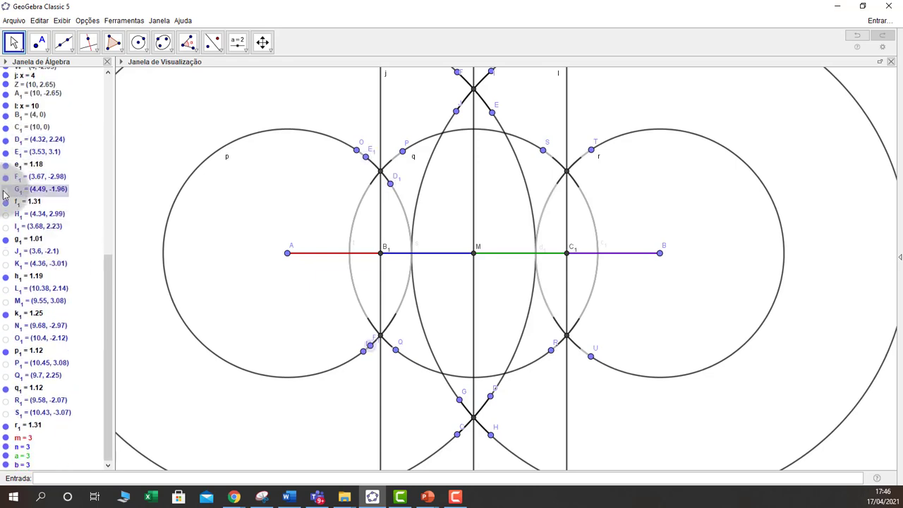
pyautogui.click(6, 189)
pyautogui.click(6, 214)
pyautogui.click(6, 226)
pyautogui.click(6, 252)
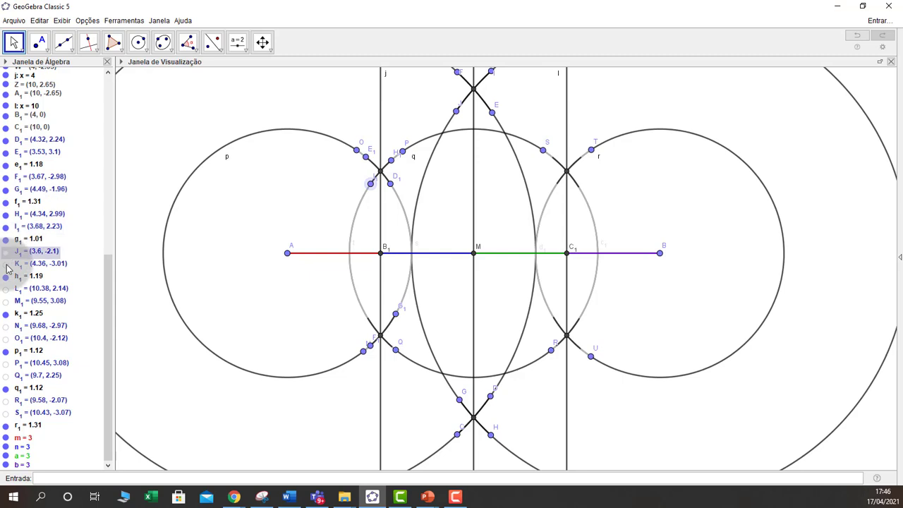
pyautogui.click(7, 264)
# - Show the short-arc endpoints L₁ to S₁ around the crossings on line l and fit the whole construction in view
pyautogui.click(7, 288)
pyautogui.click(6, 300)
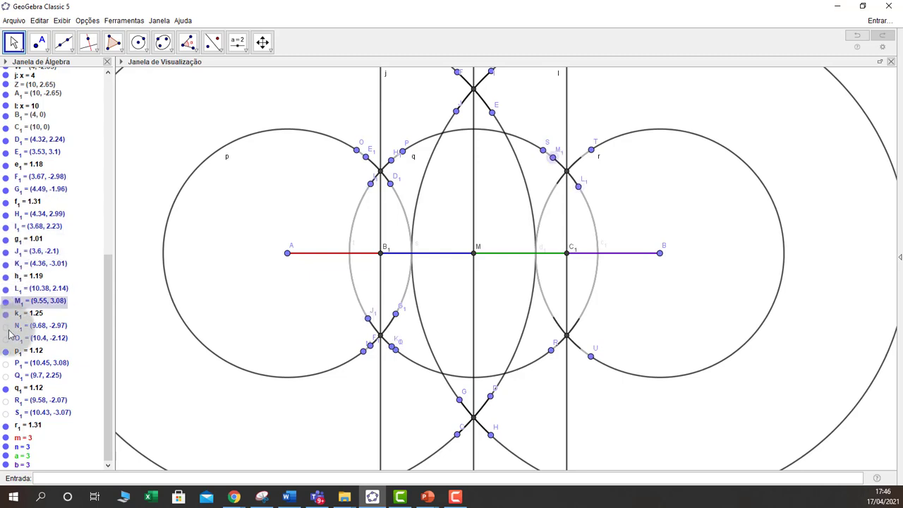
pyautogui.click(7, 325)
pyautogui.click(7, 338)
pyautogui.click(7, 362)
pyautogui.click(6, 375)
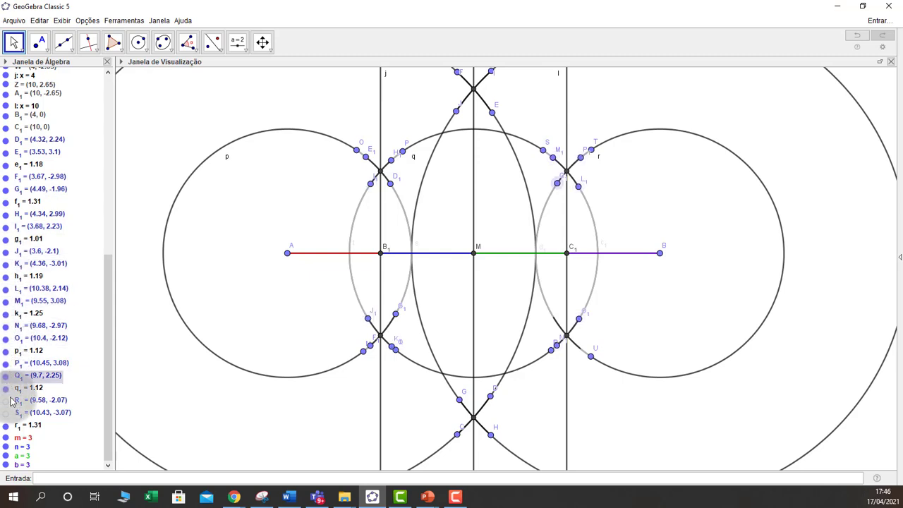
pyautogui.click(6, 400)
pyautogui.click(6, 413)
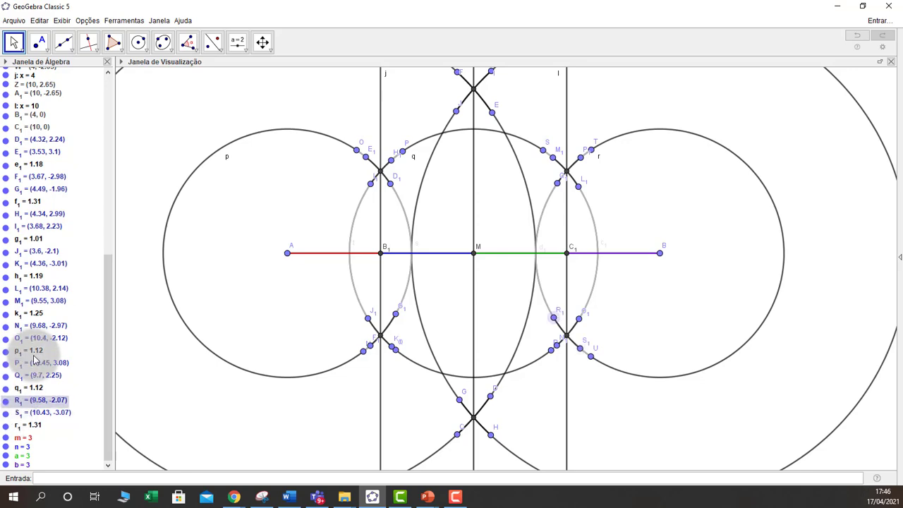
pyautogui.scroll(-4, 624, 303)
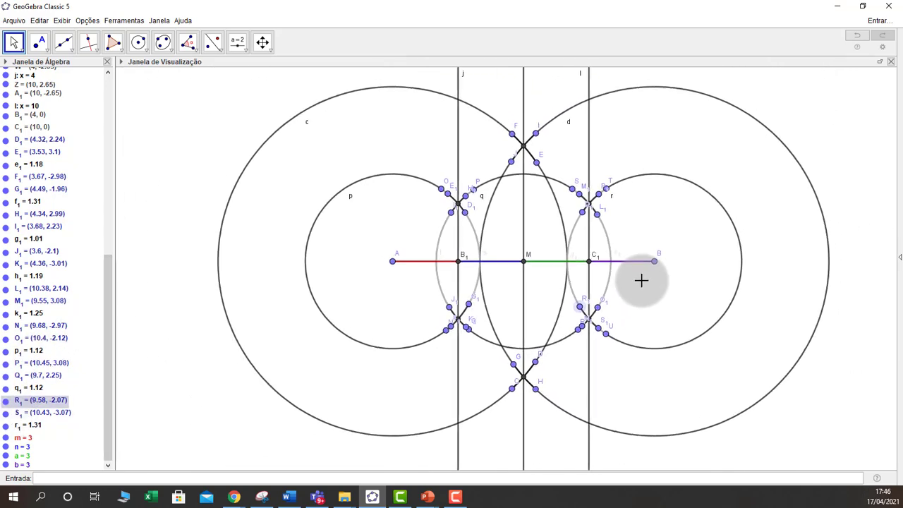
pyautogui.scroll(1, 641, 281)
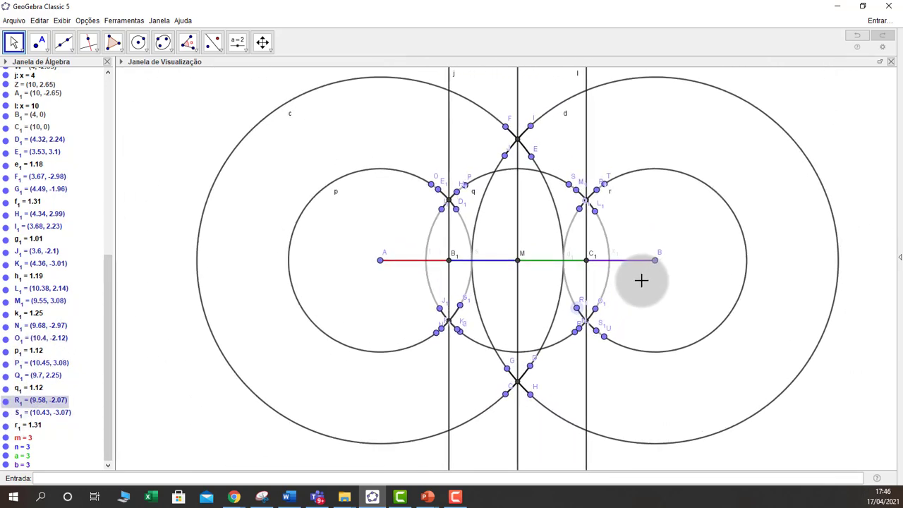